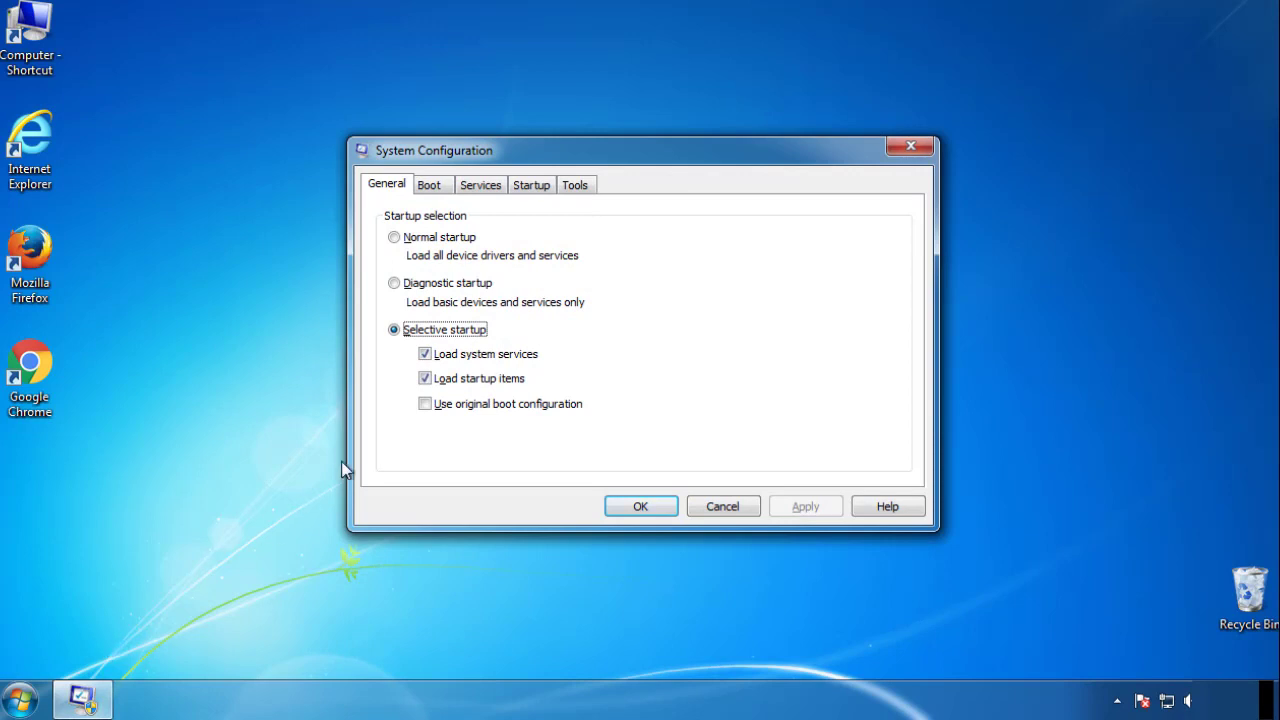
Enable minimal Safe boot in System Configuration, restart the computer, and dismiss the help window on the Safe Mode desktop.
left_click(427, 185)
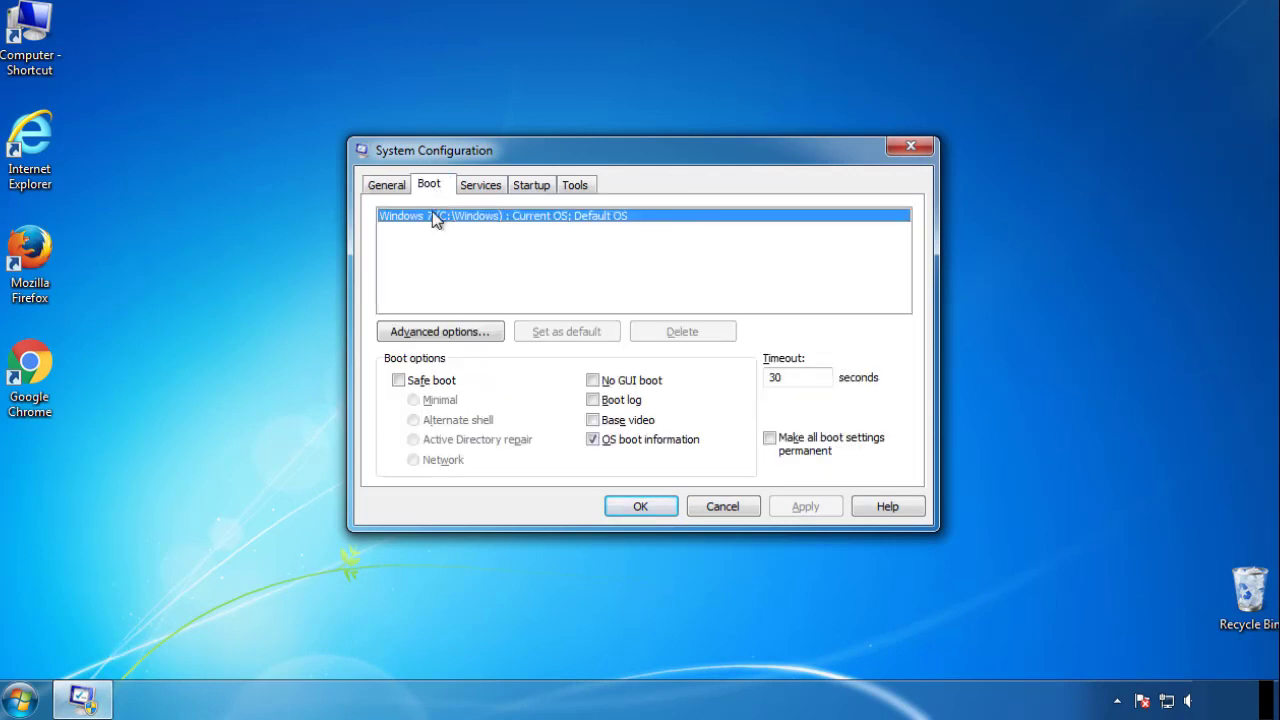
left_click(399, 381)
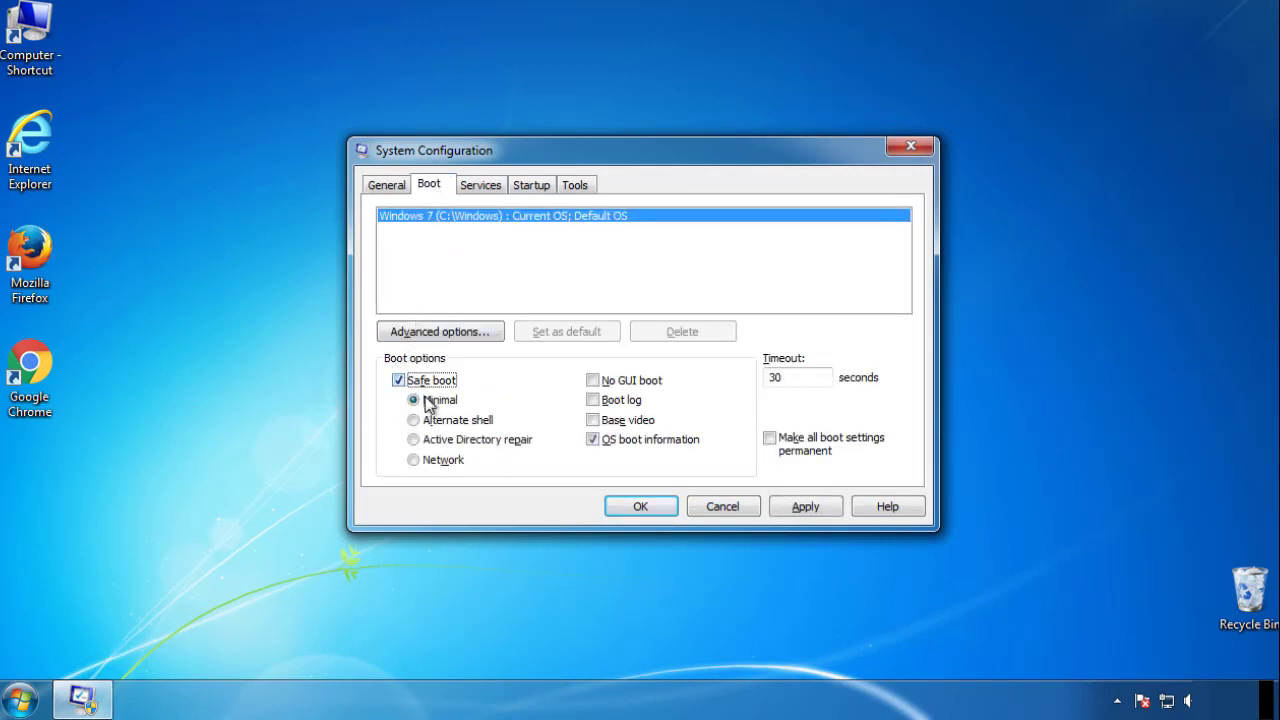
left_click(650, 507)
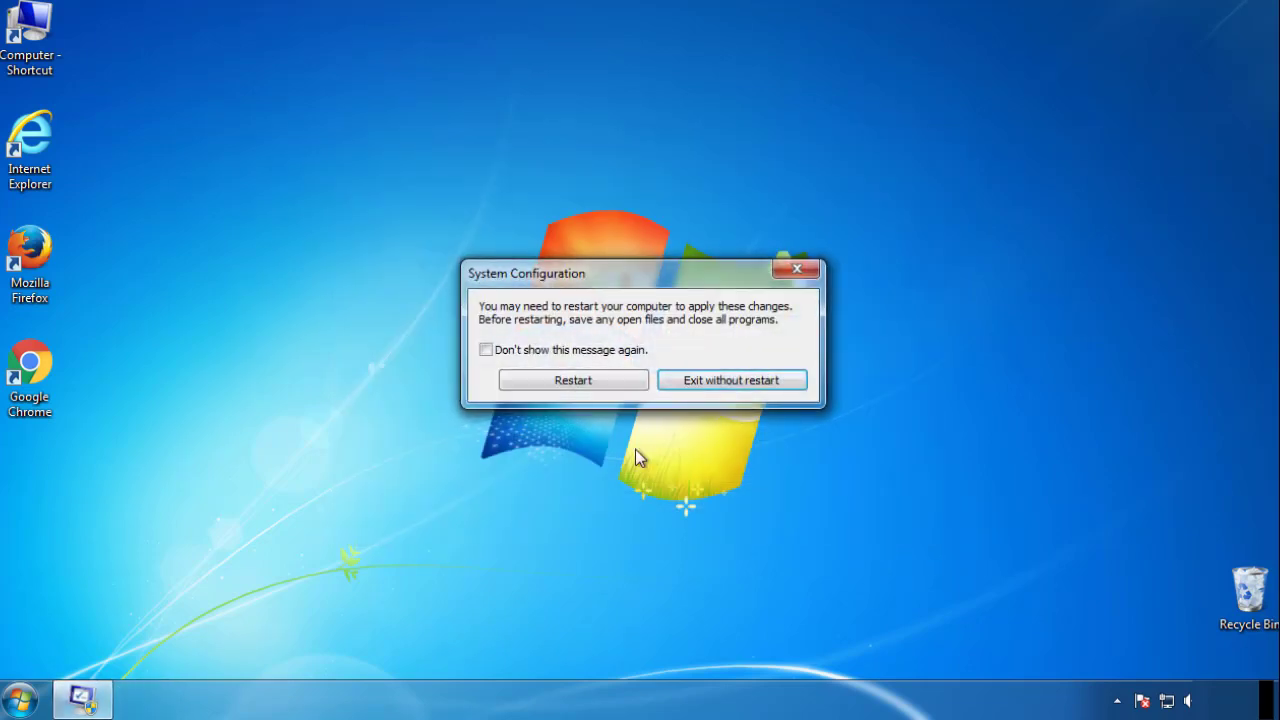
left_click(575, 381)
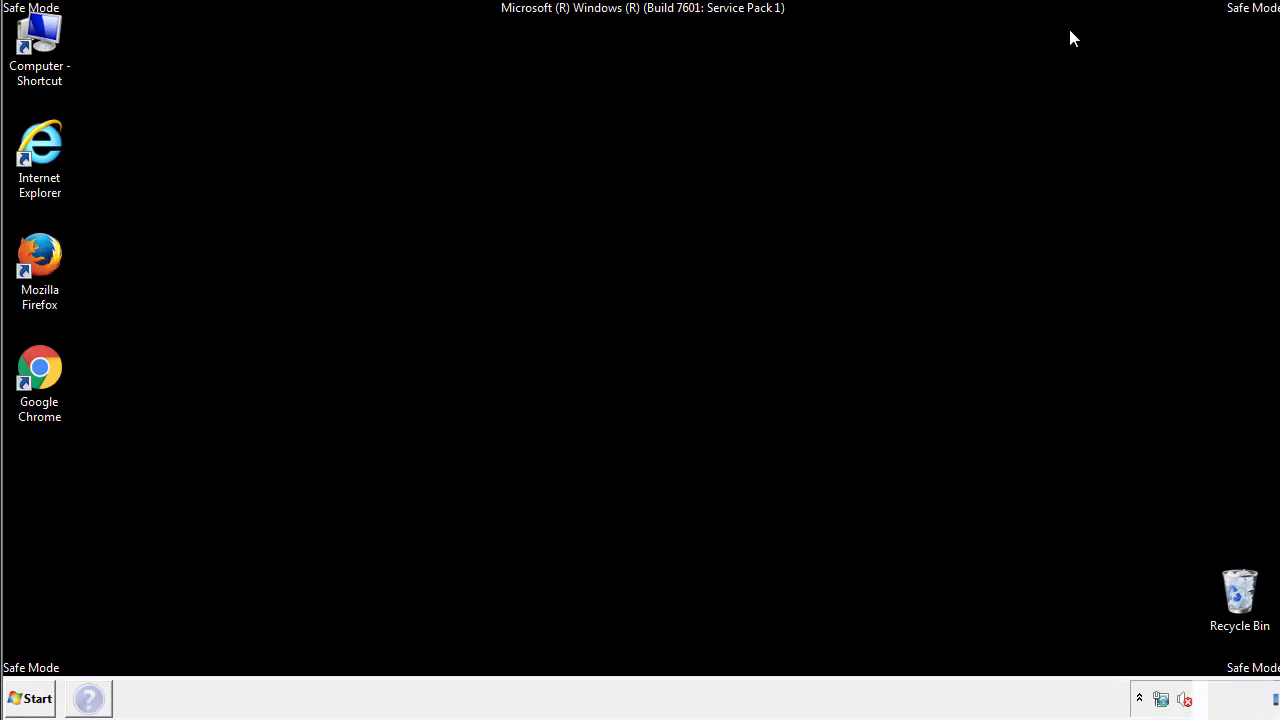
left_click(1072, 31)
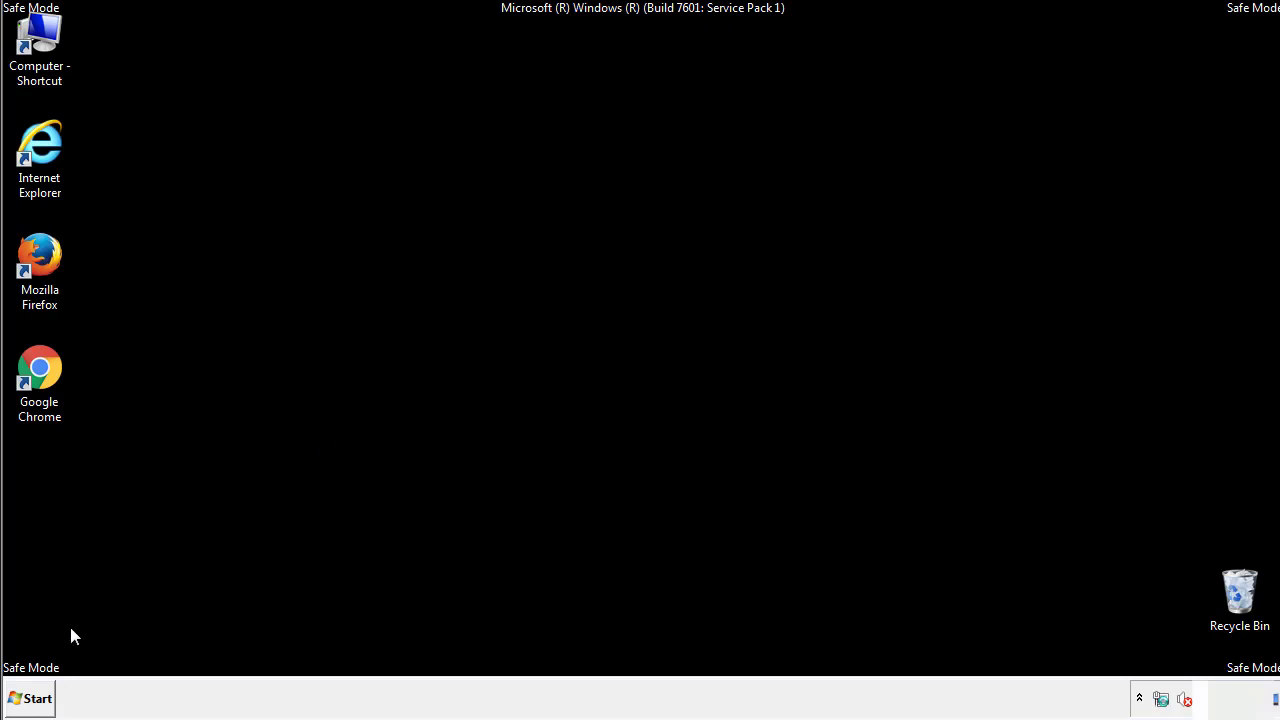
Confirm the Folder Options view settings with hidden files, folders, and drives shown, and close Control Panel.
left_click(28, 698)
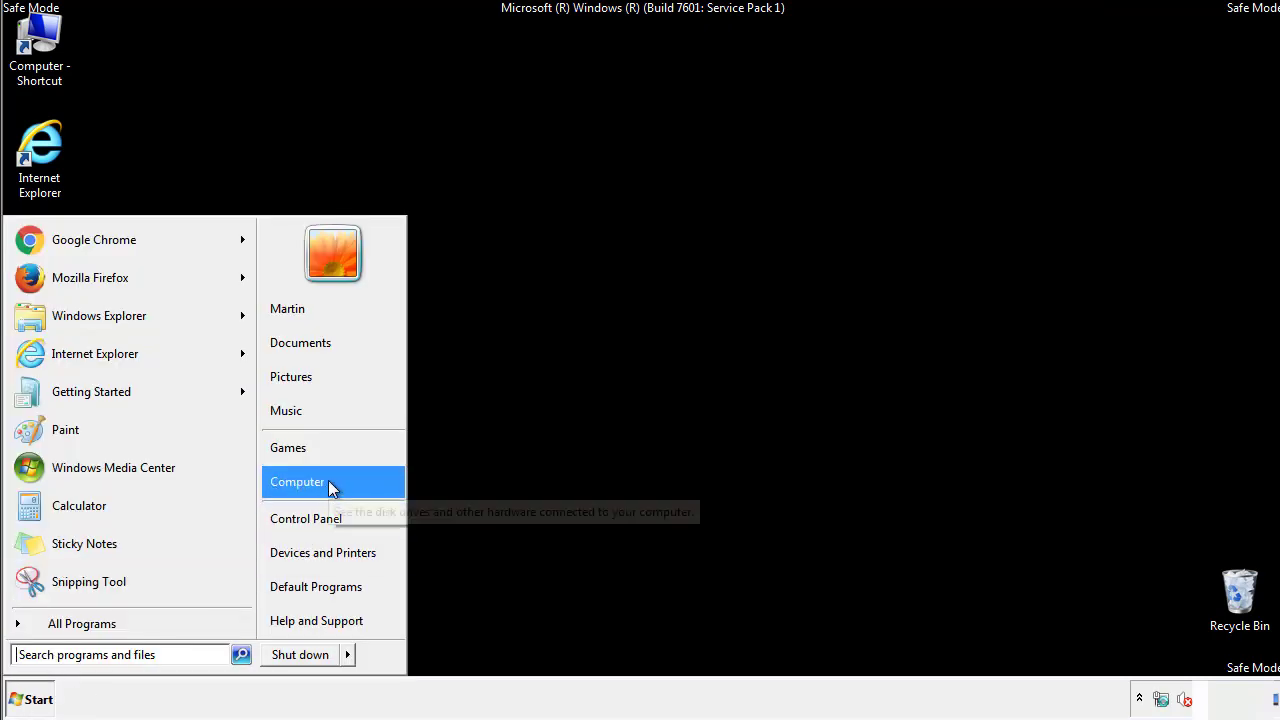
left_click(320, 517)
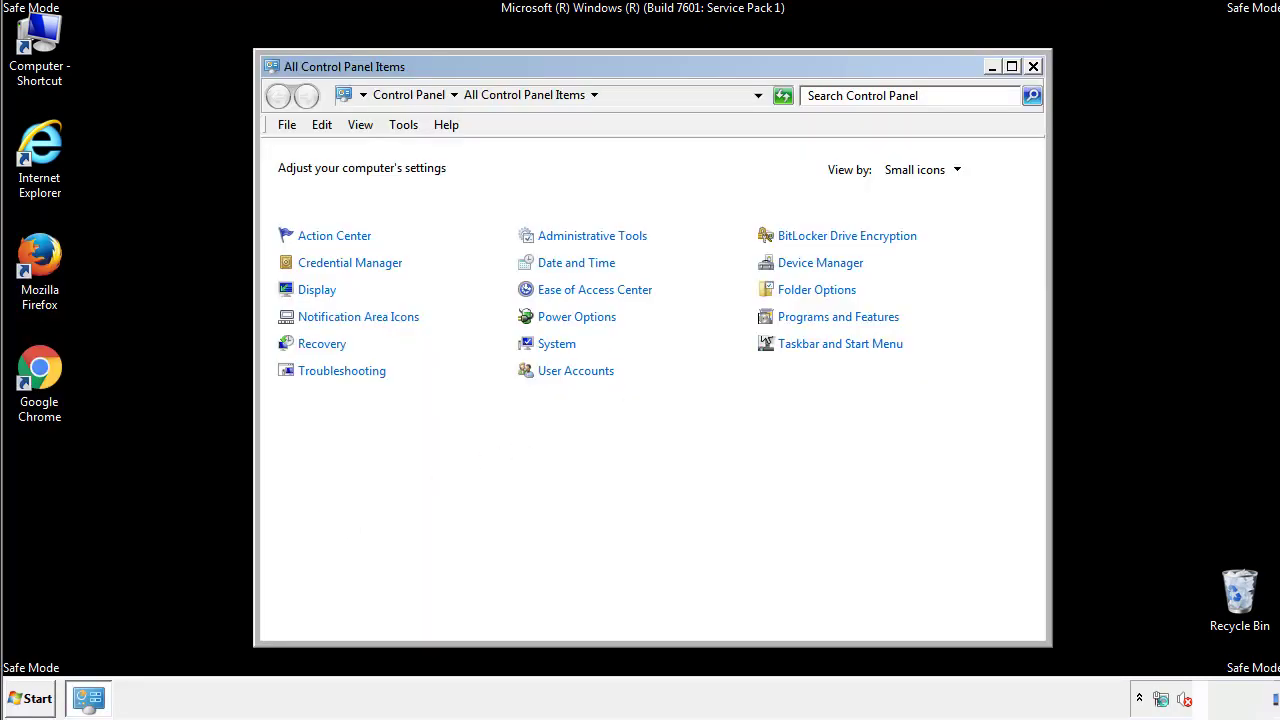
left_click(820, 289)
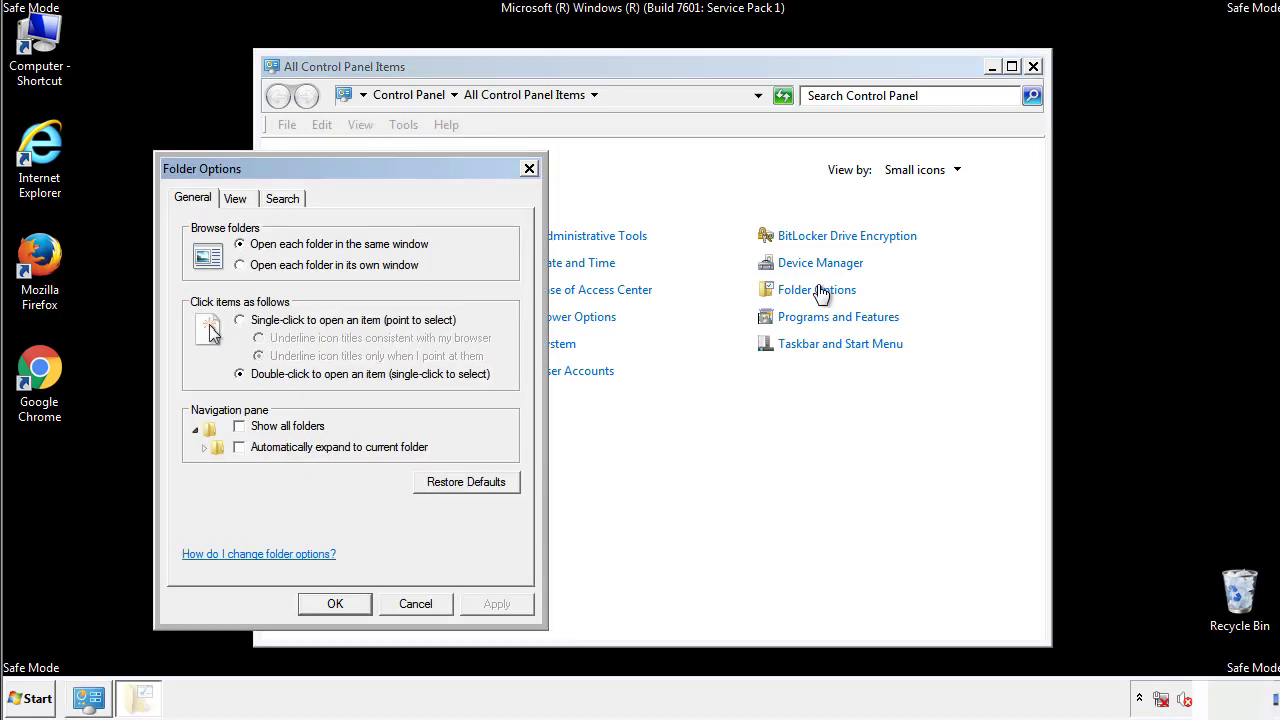
left_click(240, 200)
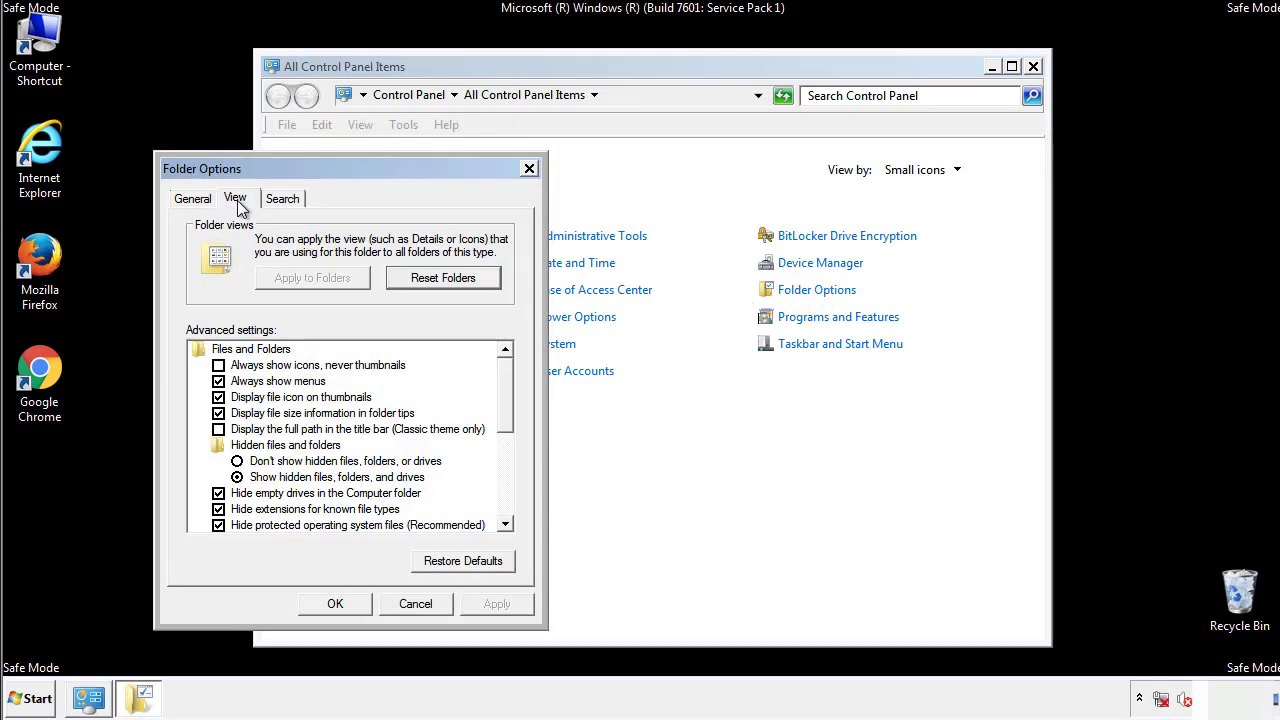
left_click(218, 381)
left_click(336, 604)
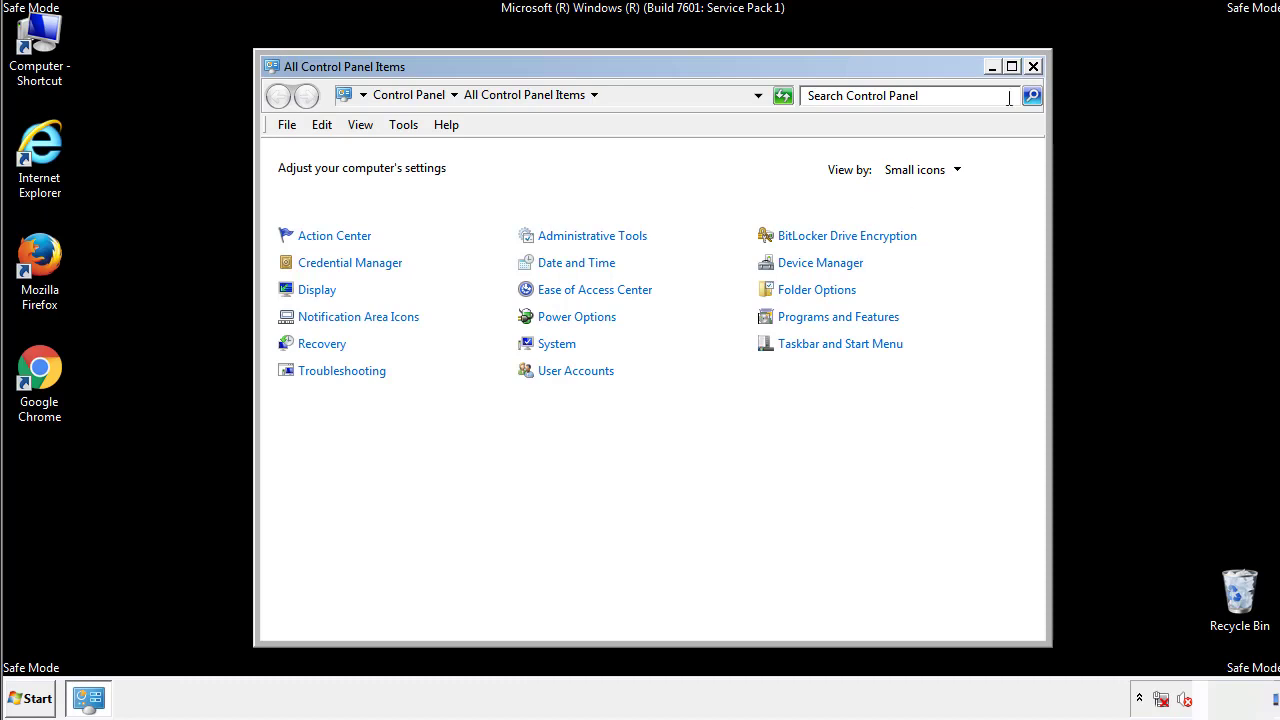
left_click(1033, 67)
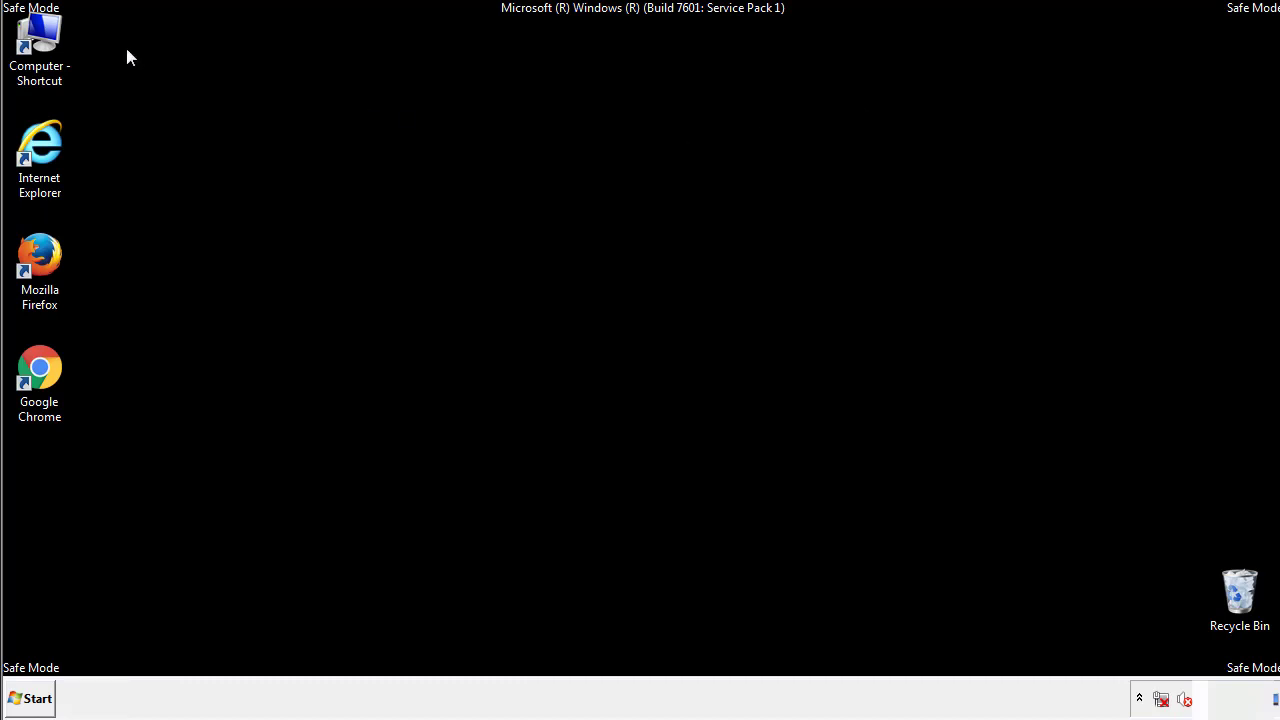
Browse to the folder C:\Windows\System32\drivers\etc.
double_click(40, 38)
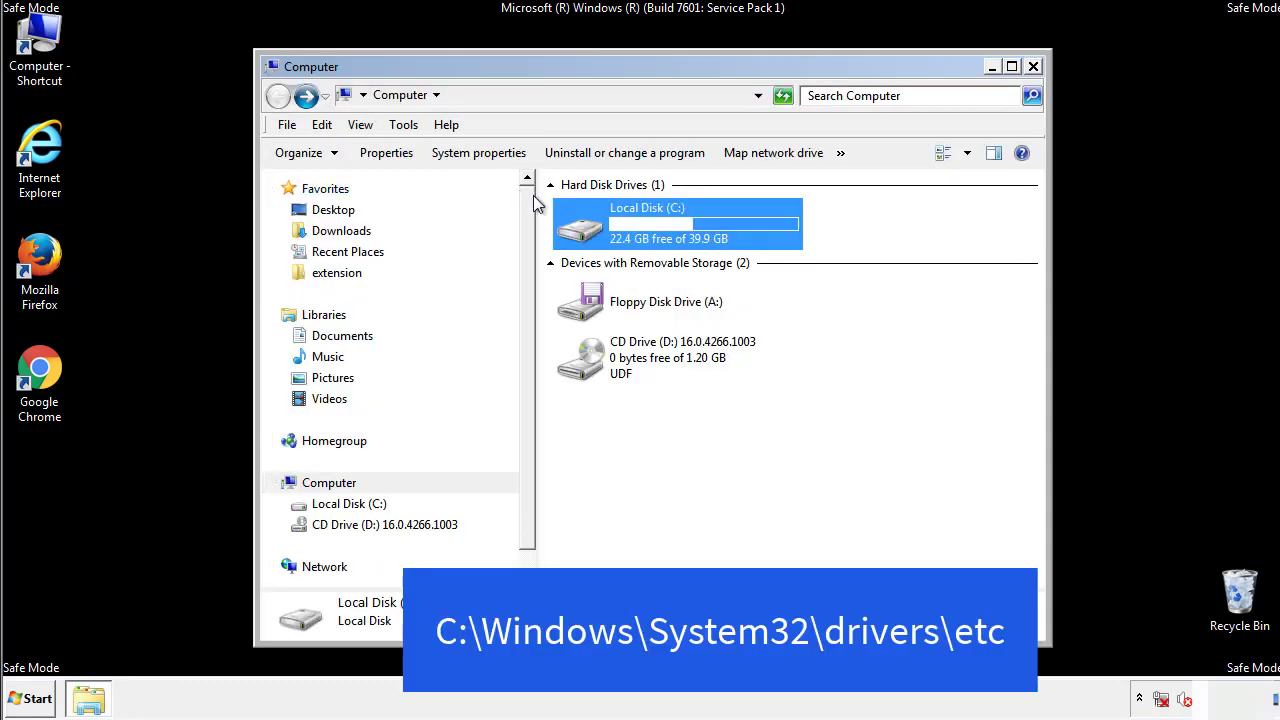
double_click(588, 230)
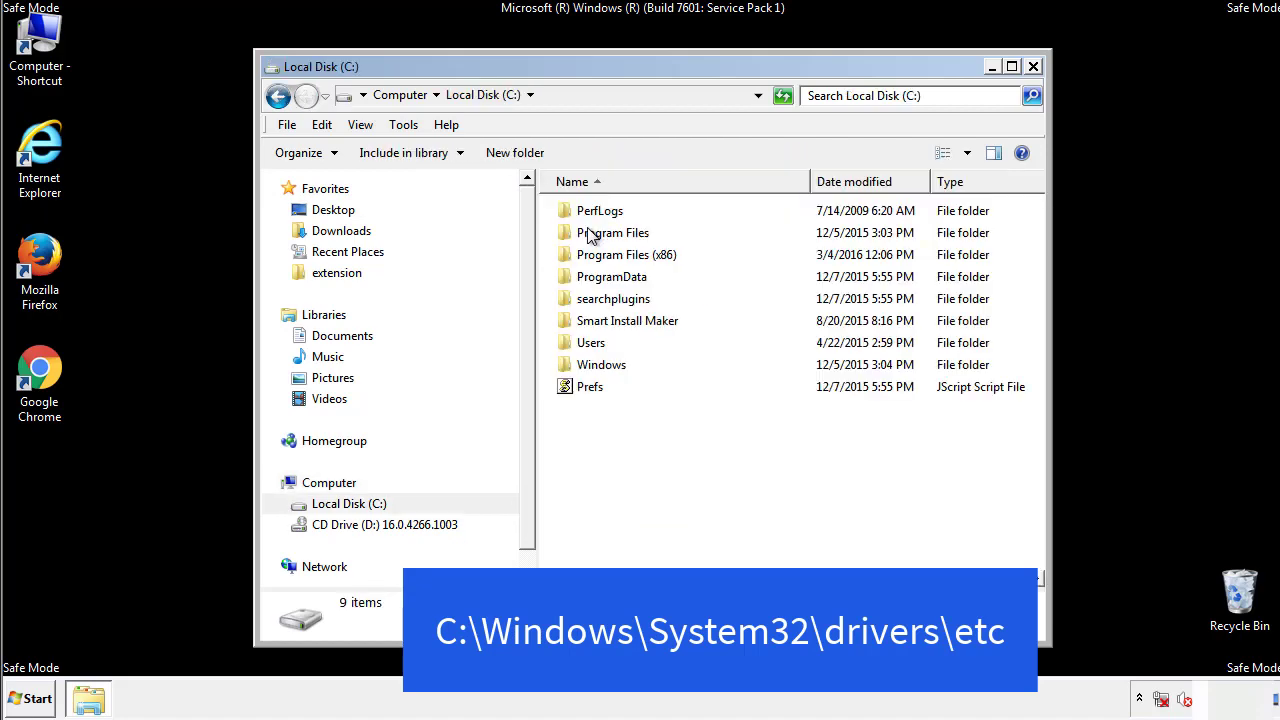
left_click(585, 368)
double_click(585, 369)
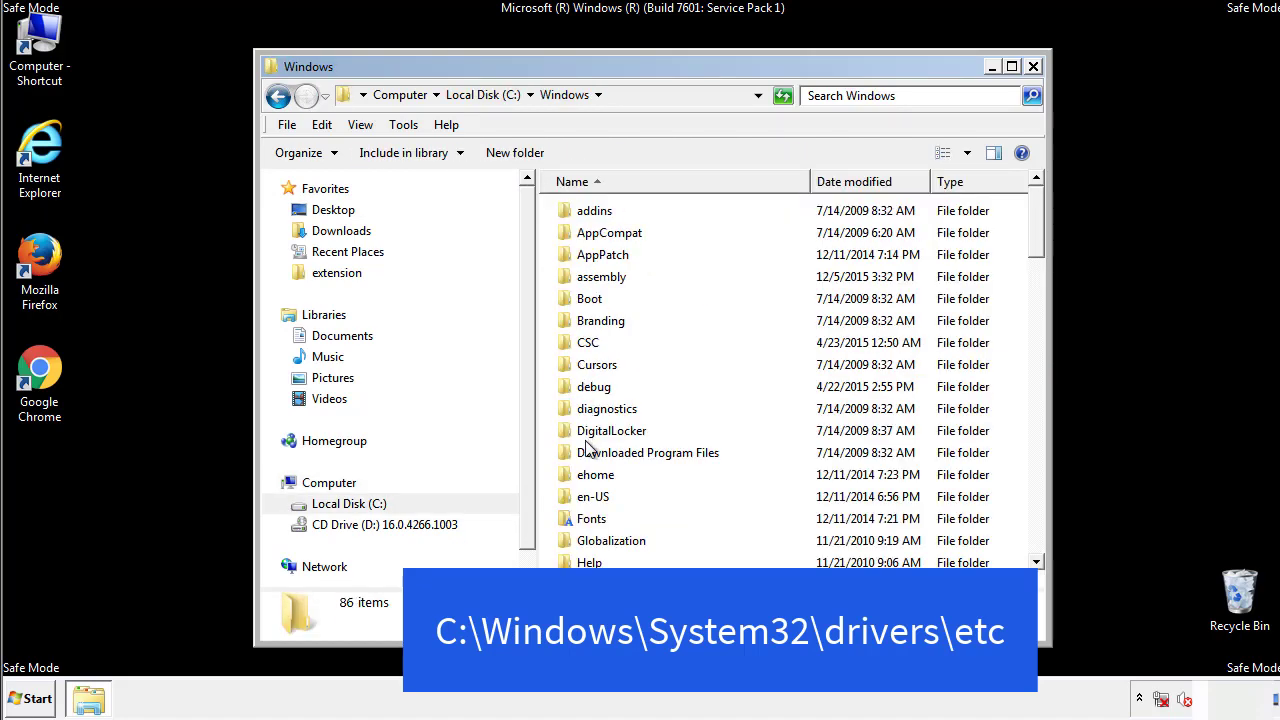
scroll(590, 450, "down", 4)
scroll(590, 452, "down", 5)
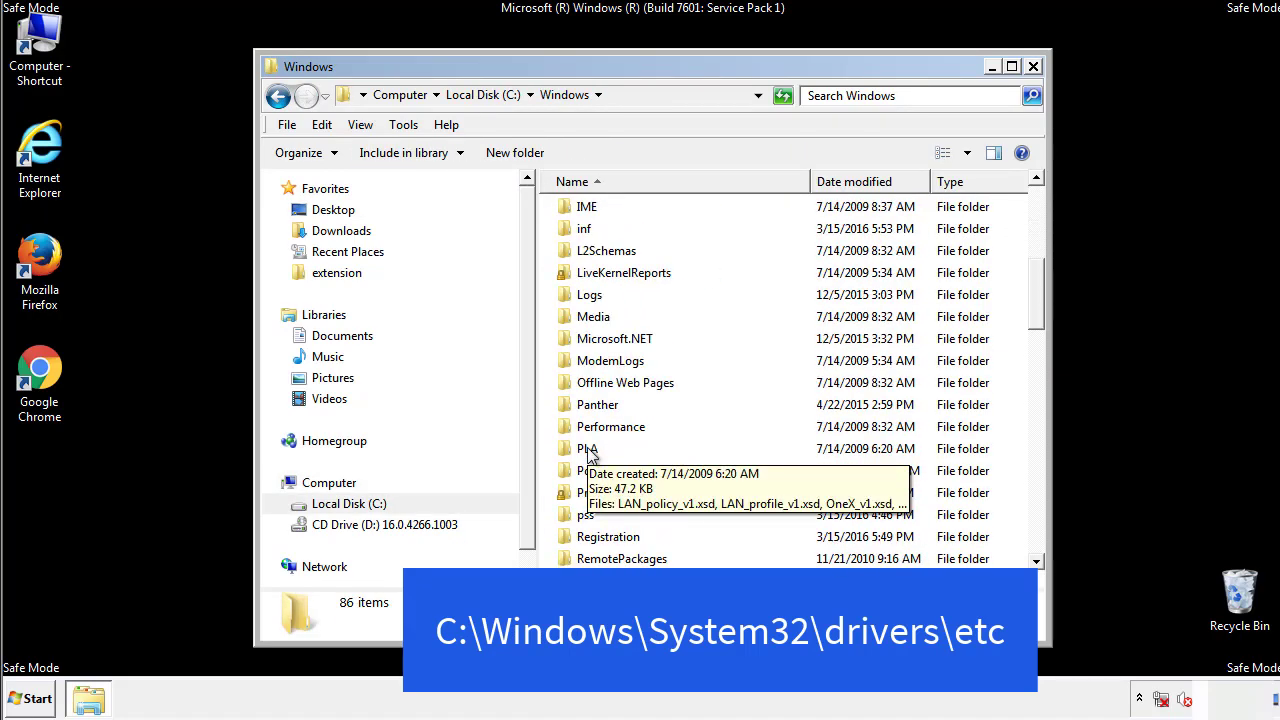
scroll(588, 455, "down", 2)
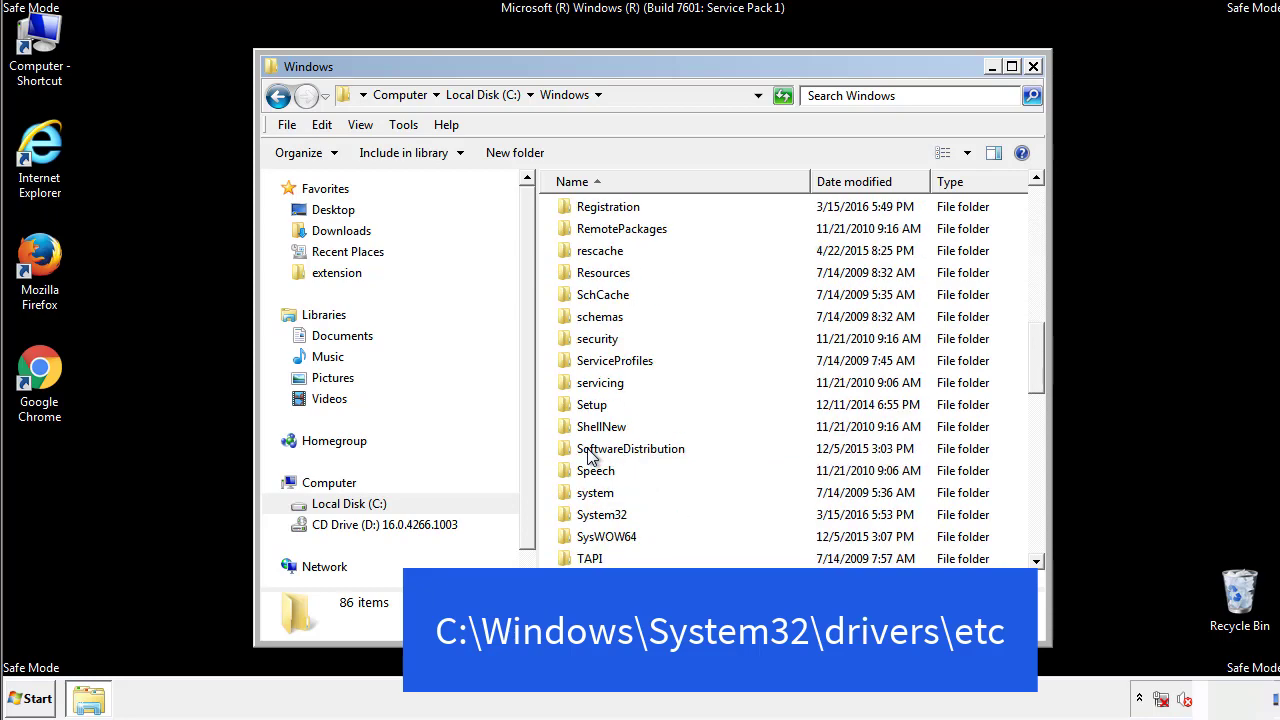
double_click(591, 509)
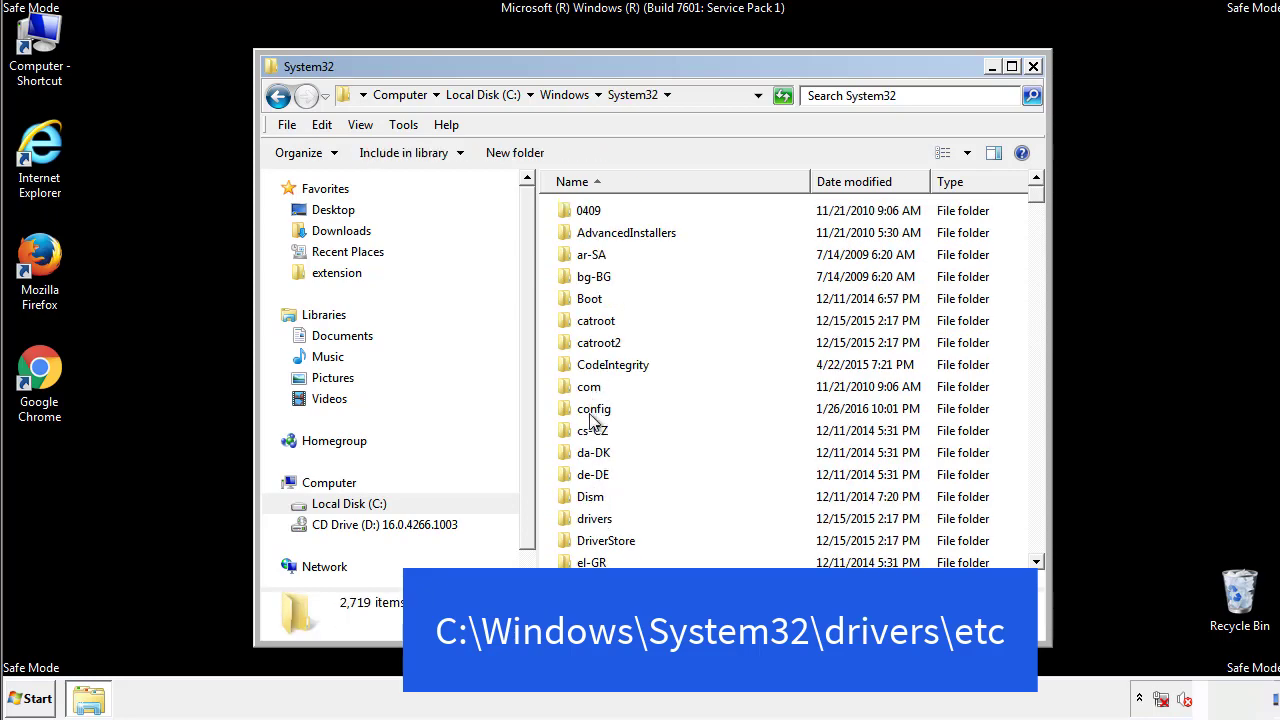
left_click(594, 520)
double_click(593, 522)
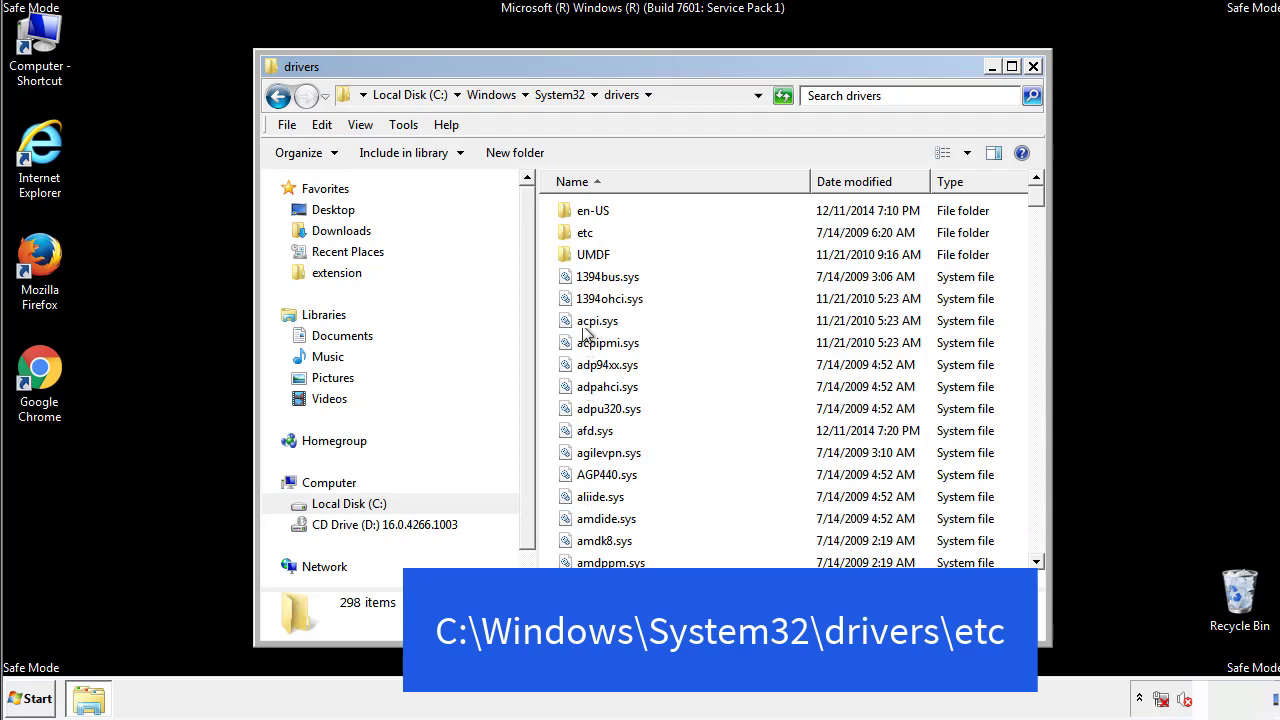
double_click(580, 233)
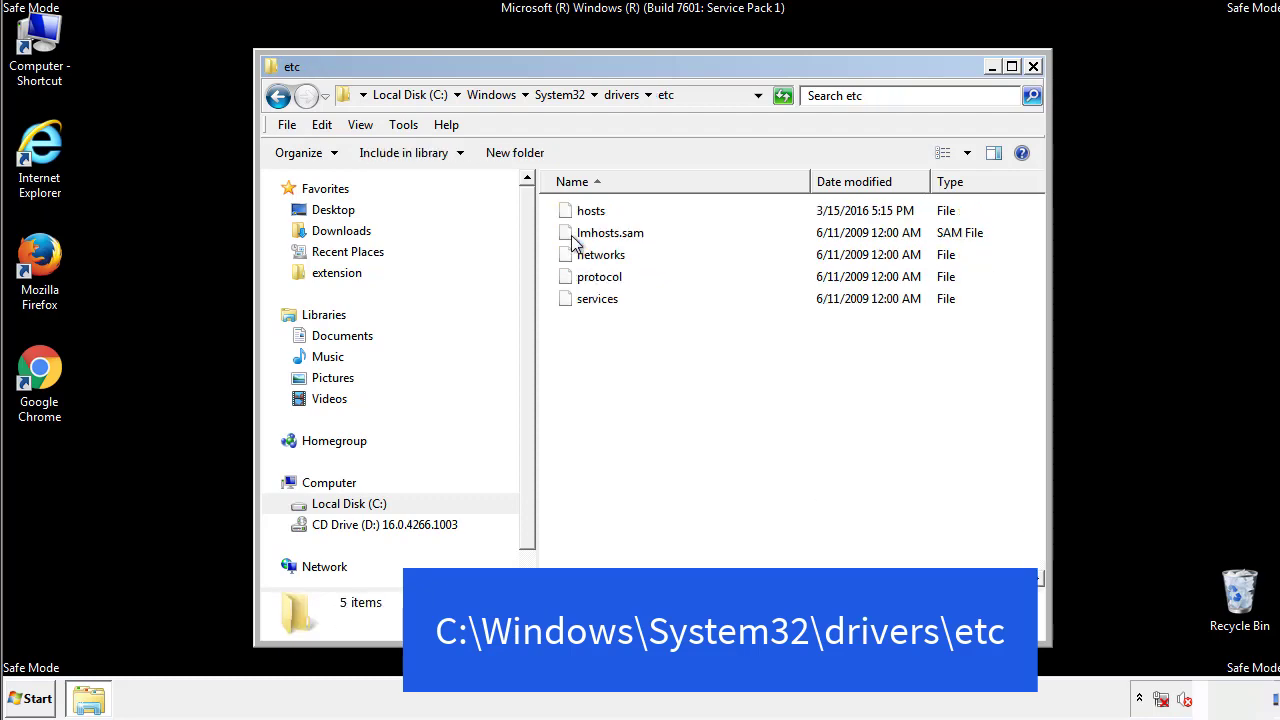
Open the hosts file in Notepad and move its window fully into view.
double_click(588, 213)
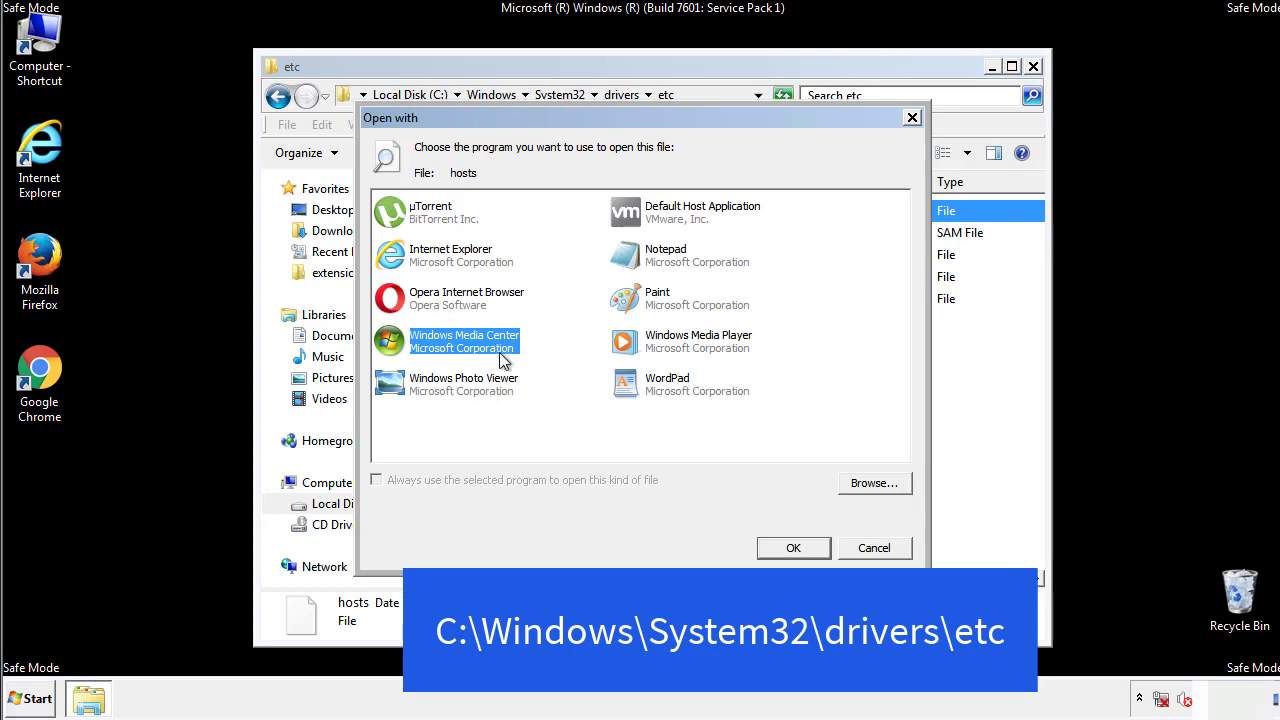
left_click(648, 260)
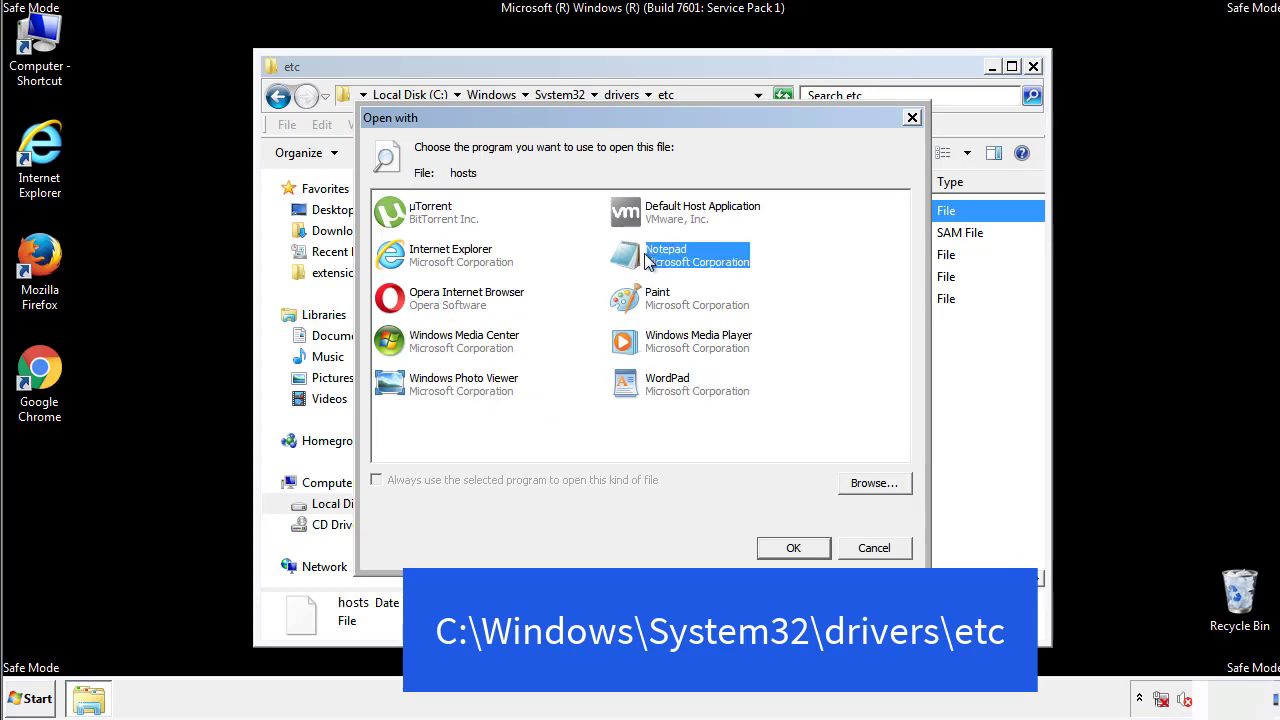
left_click(790, 547)
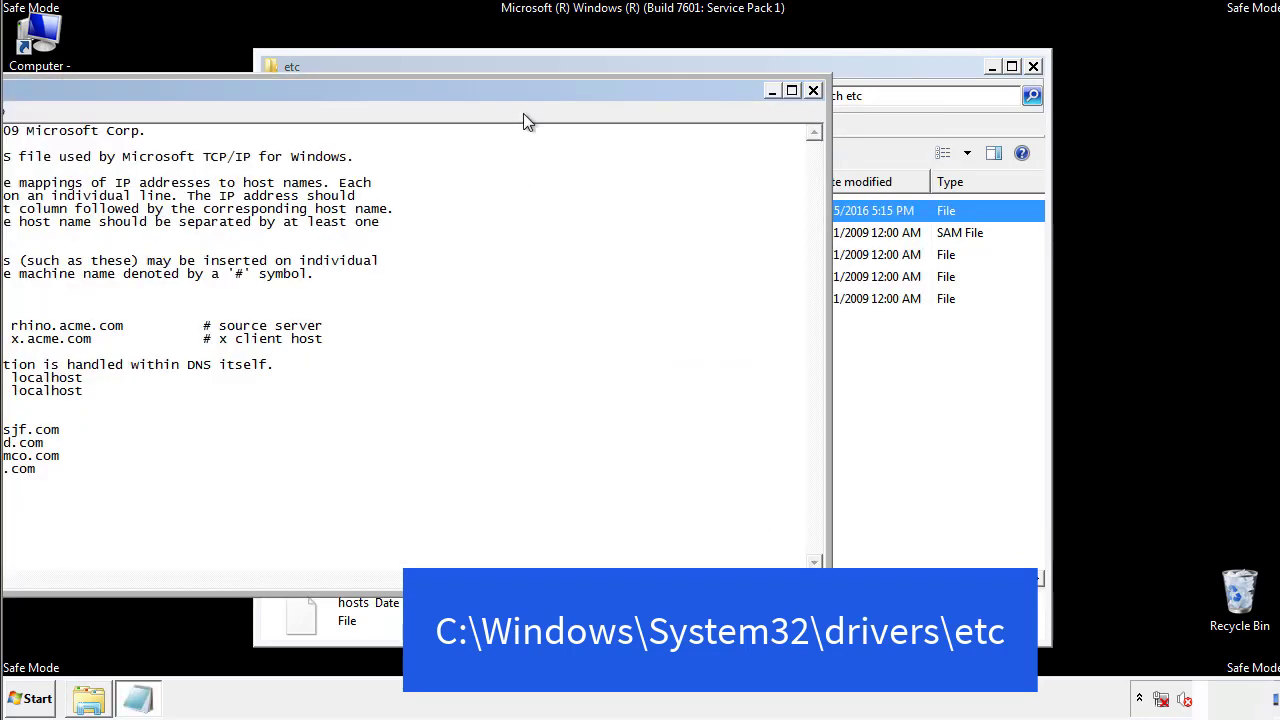
left_click_drag(523, 91, 814, 109)
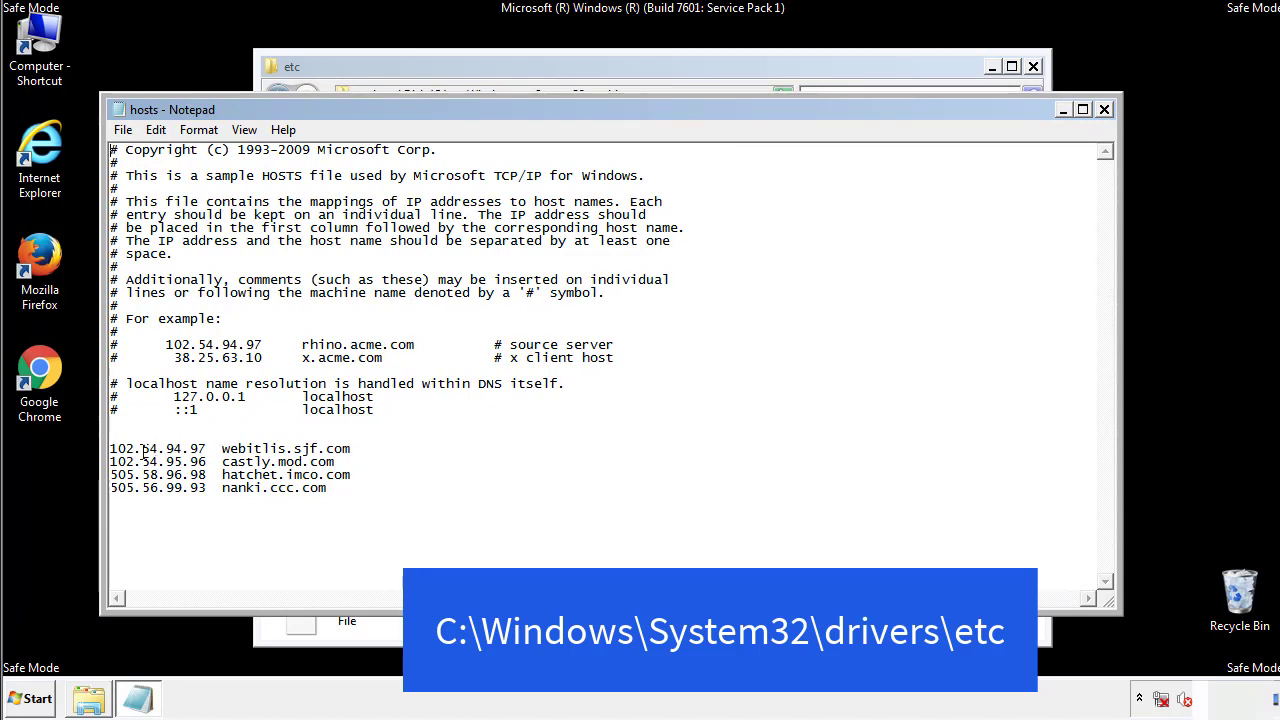
Delete the four uncommented IP address entries at the end of the hosts file, save it, and close the etc folder.
left_click_drag(357, 489, 112, 438)
key("Delete")
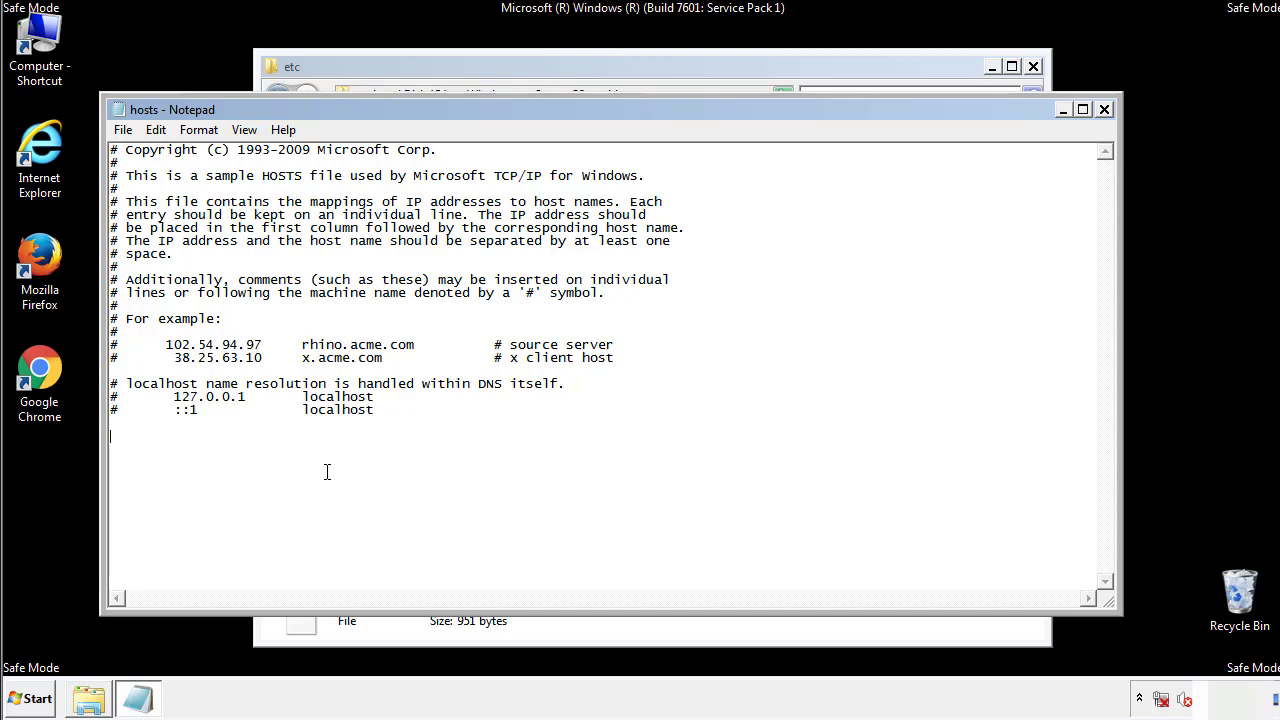
left_click(1105, 110)
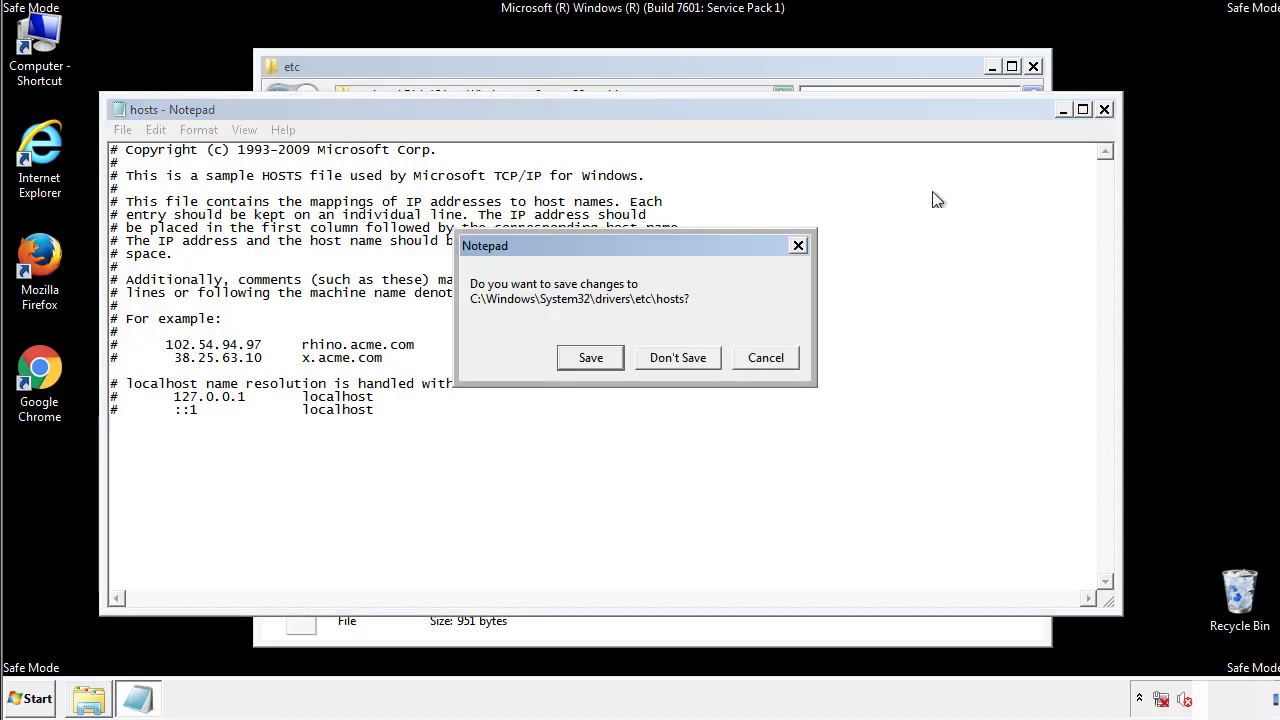
left_click(565, 362)
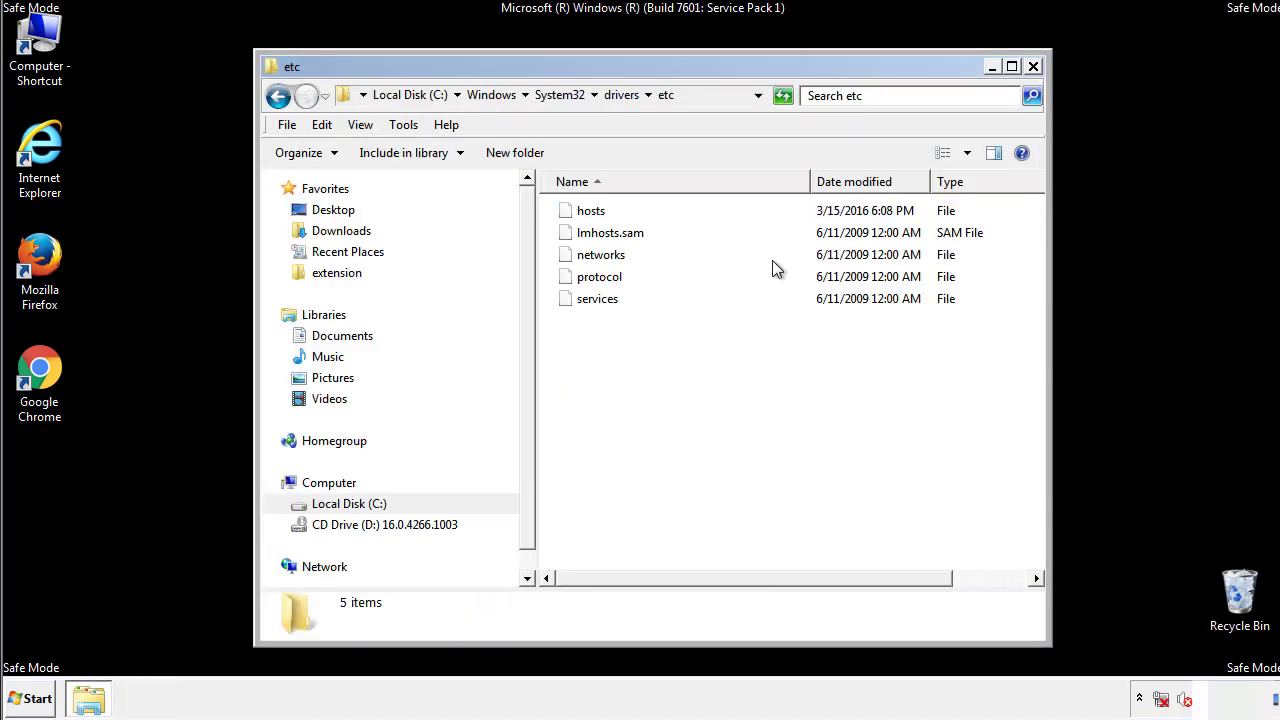
left_click(1031, 66)
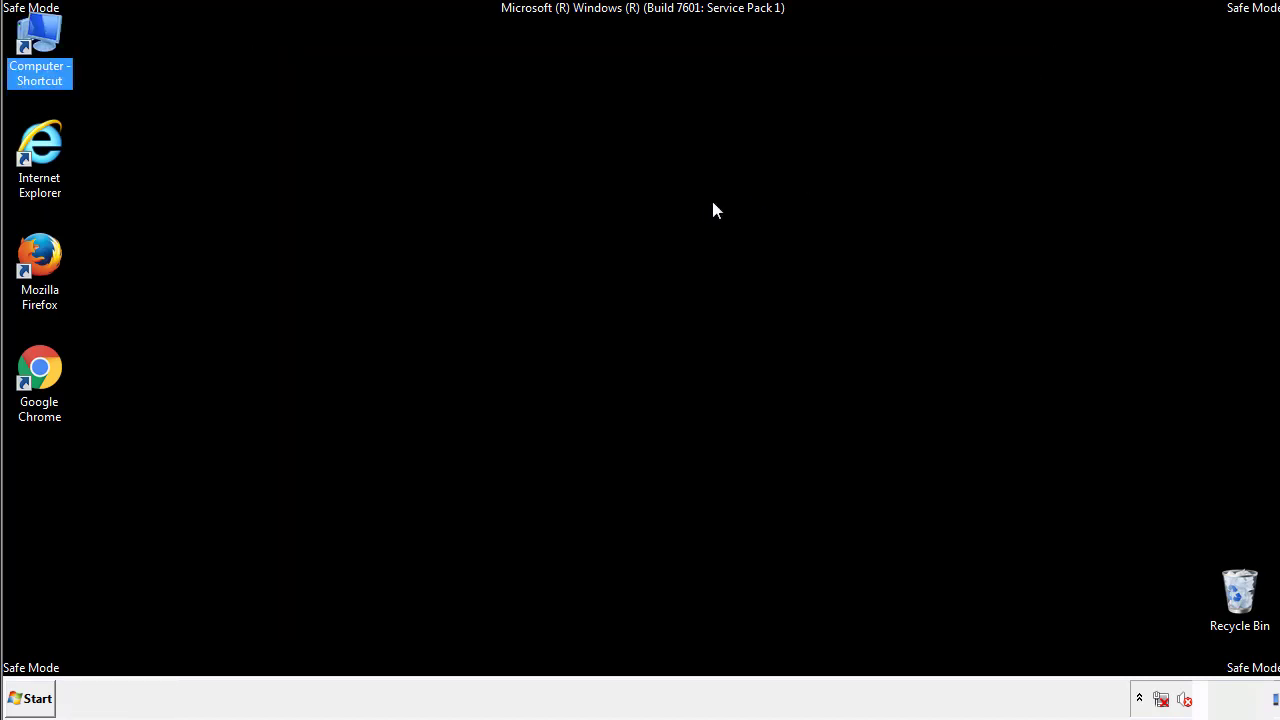
Open the current user's Startup programs folder.
left_click(36, 698)
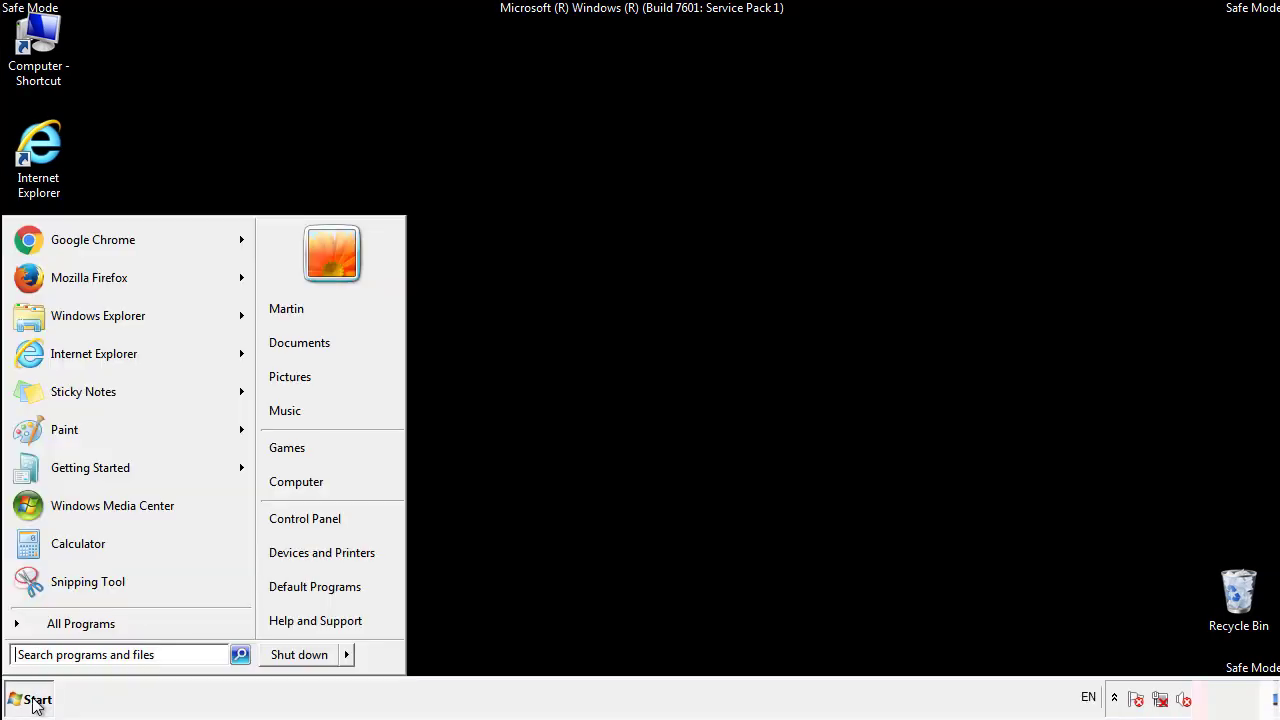
left_click(57, 624)
right_click(49, 550)
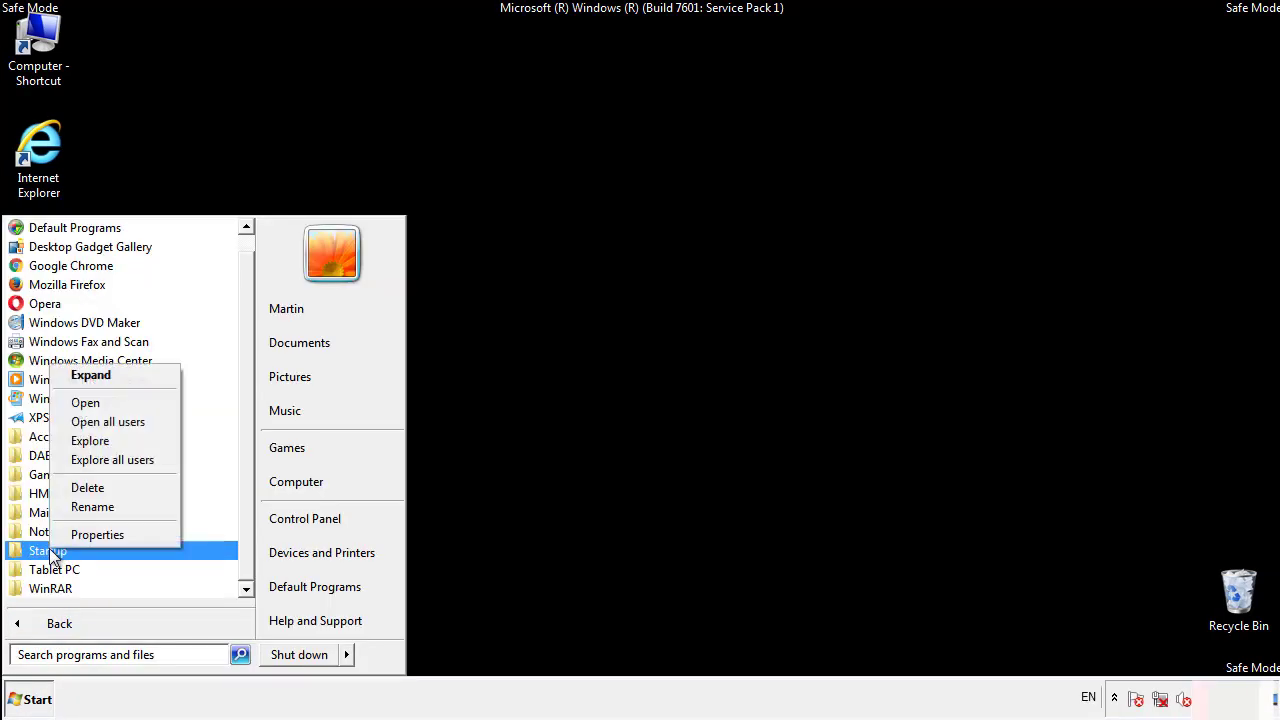
left_click(98, 402)
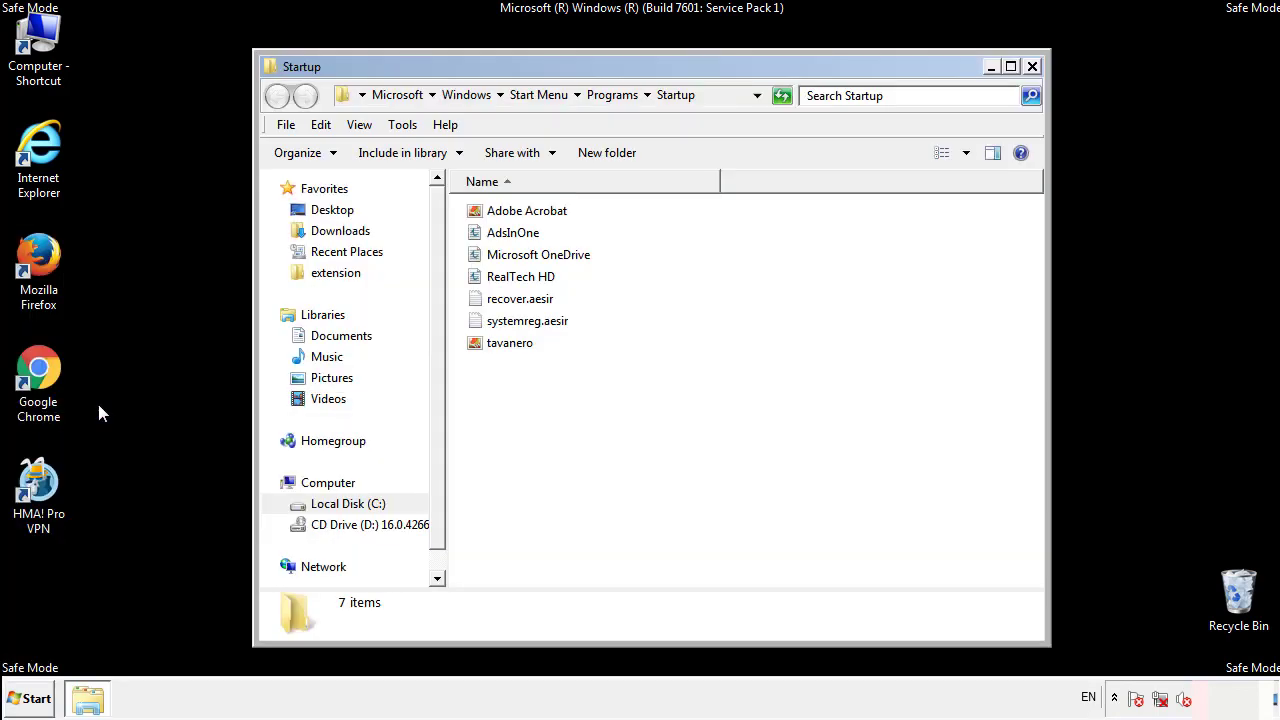
Delete AdsInOne, recover.aesir, systemreg.aesir and tavanero from the Startup folder, and close the folder.
left_click(520, 238)
left_click(522, 299, "ctrl")
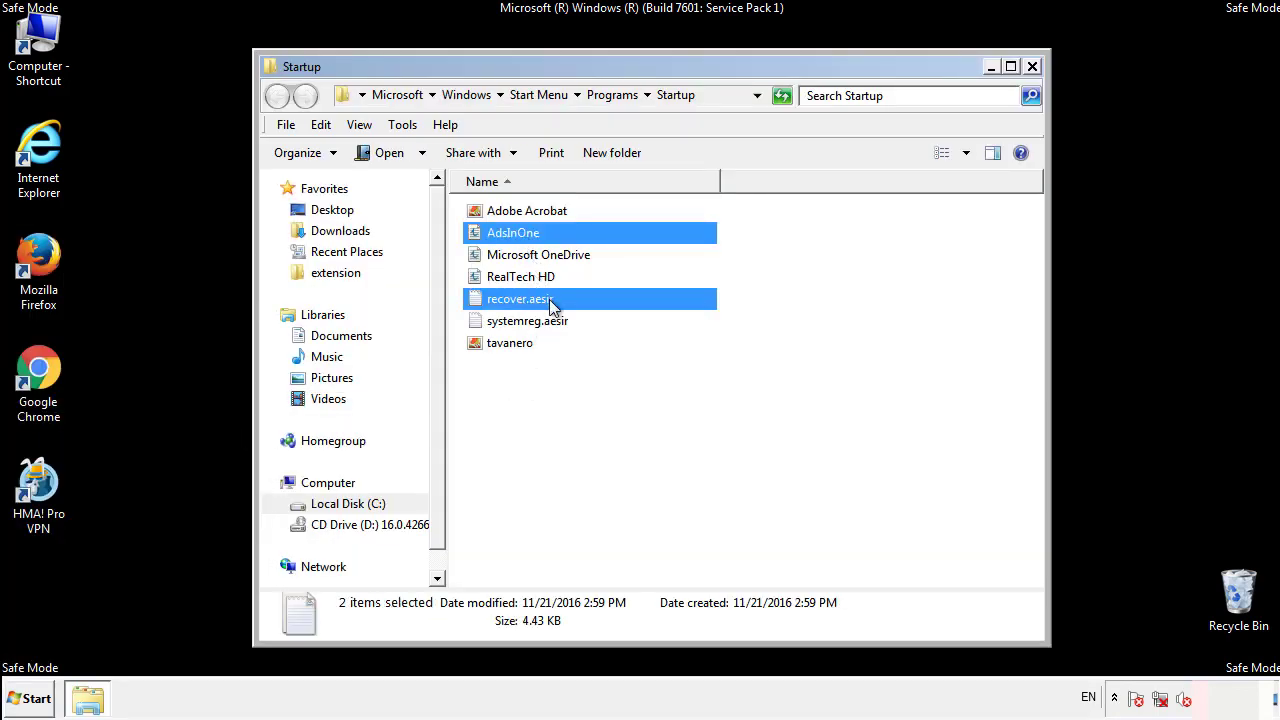
left_click(522, 325, "ctrl")
left_click(510, 343, "ctrl")
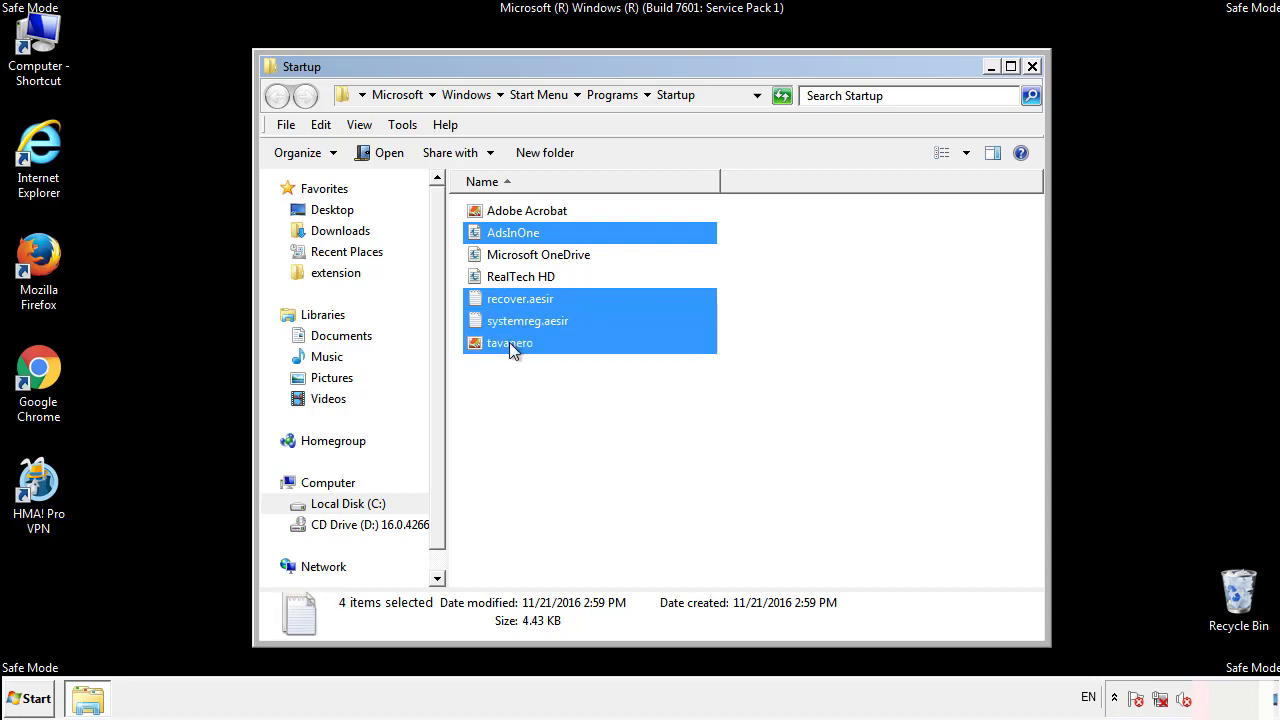
right_click(506, 344)
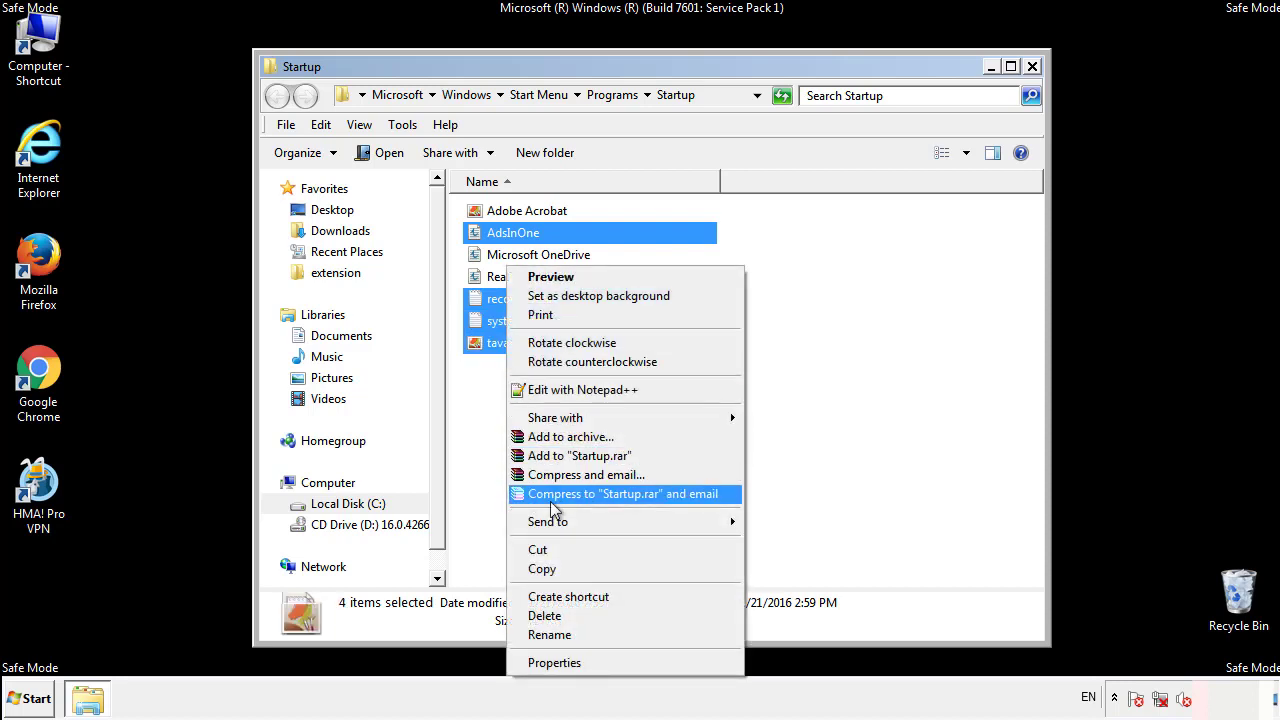
left_click(540, 615)
left_click(706, 368)
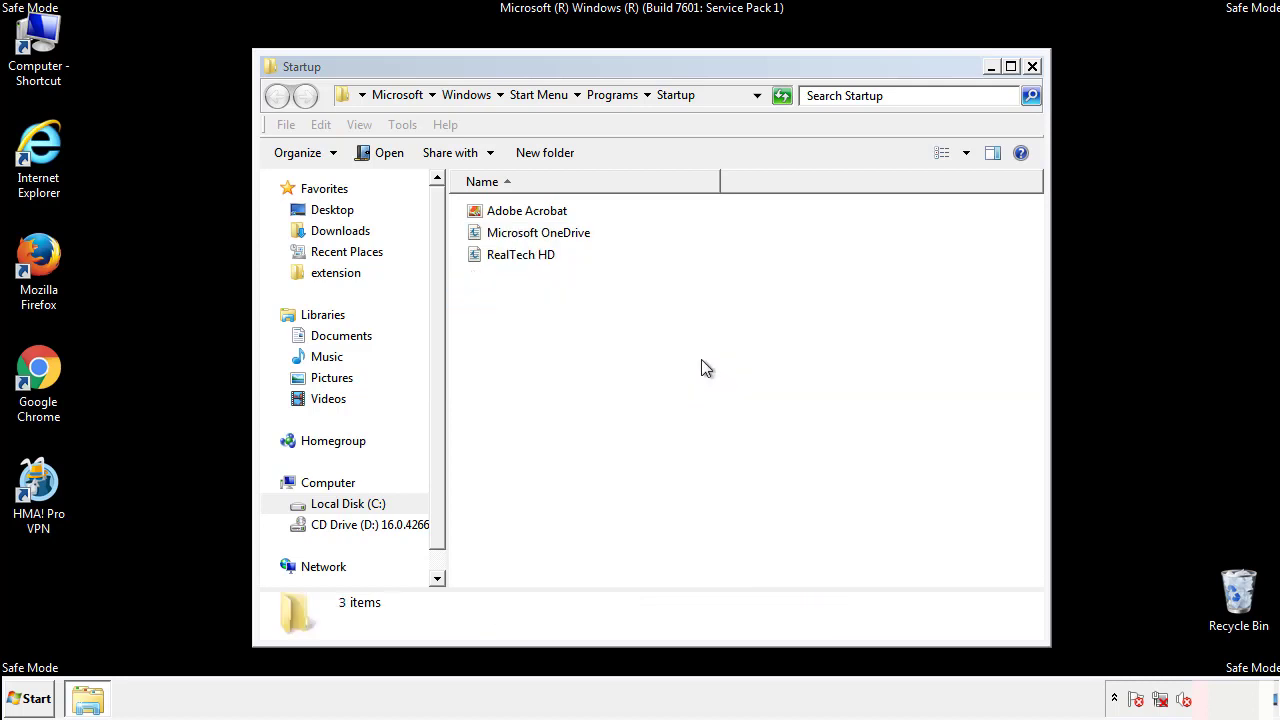
left_click(1032, 67)
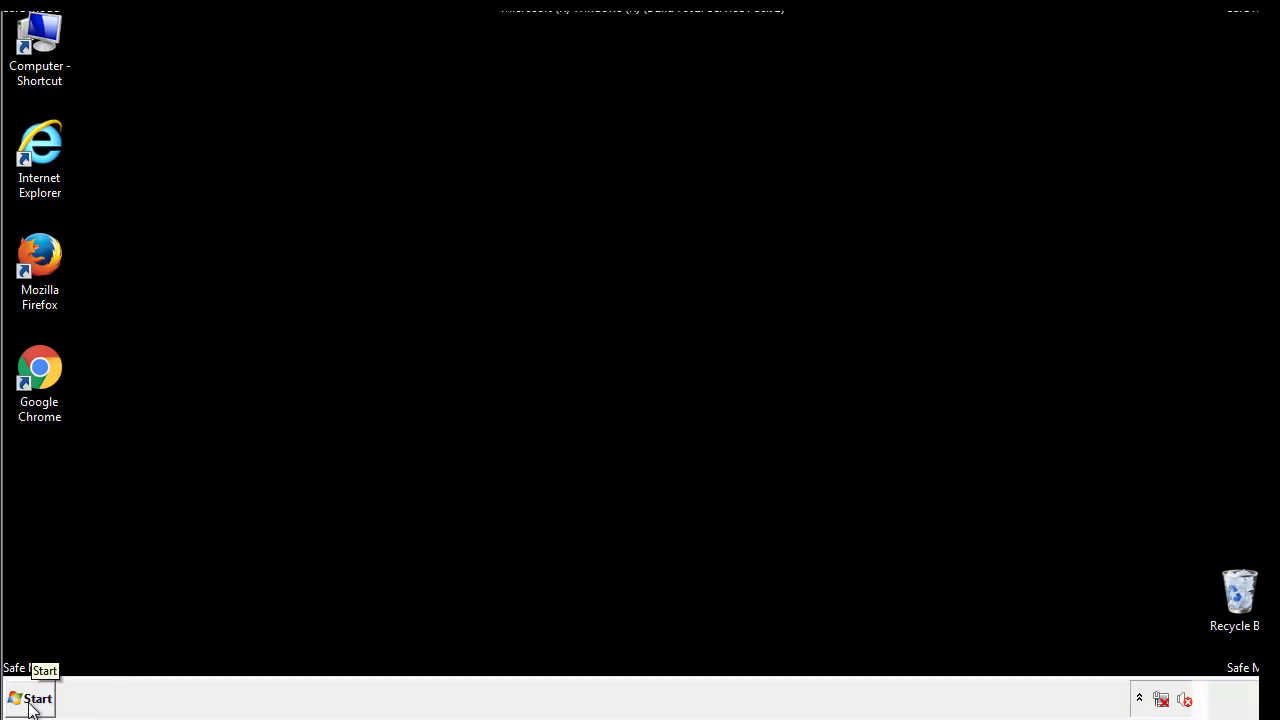
Open the Registry Editor by searching for regedit.
left_click(30, 702)
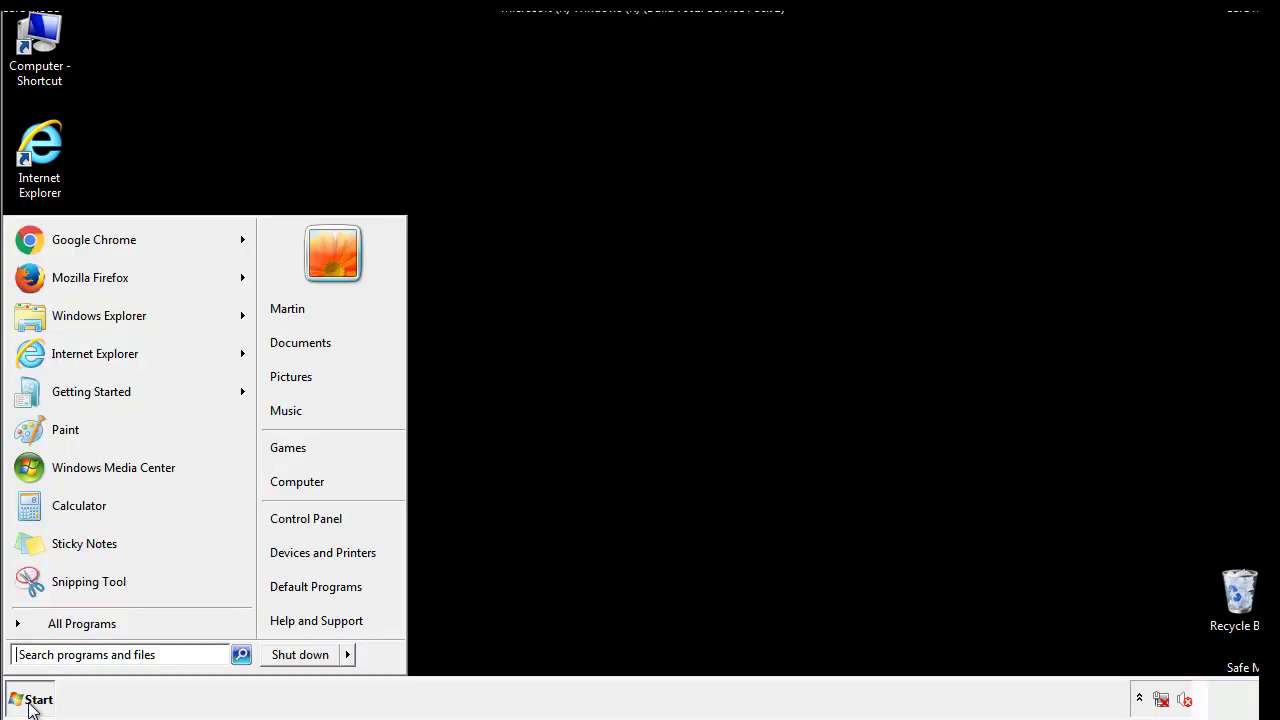
left_click(92, 656)
type("regedit")
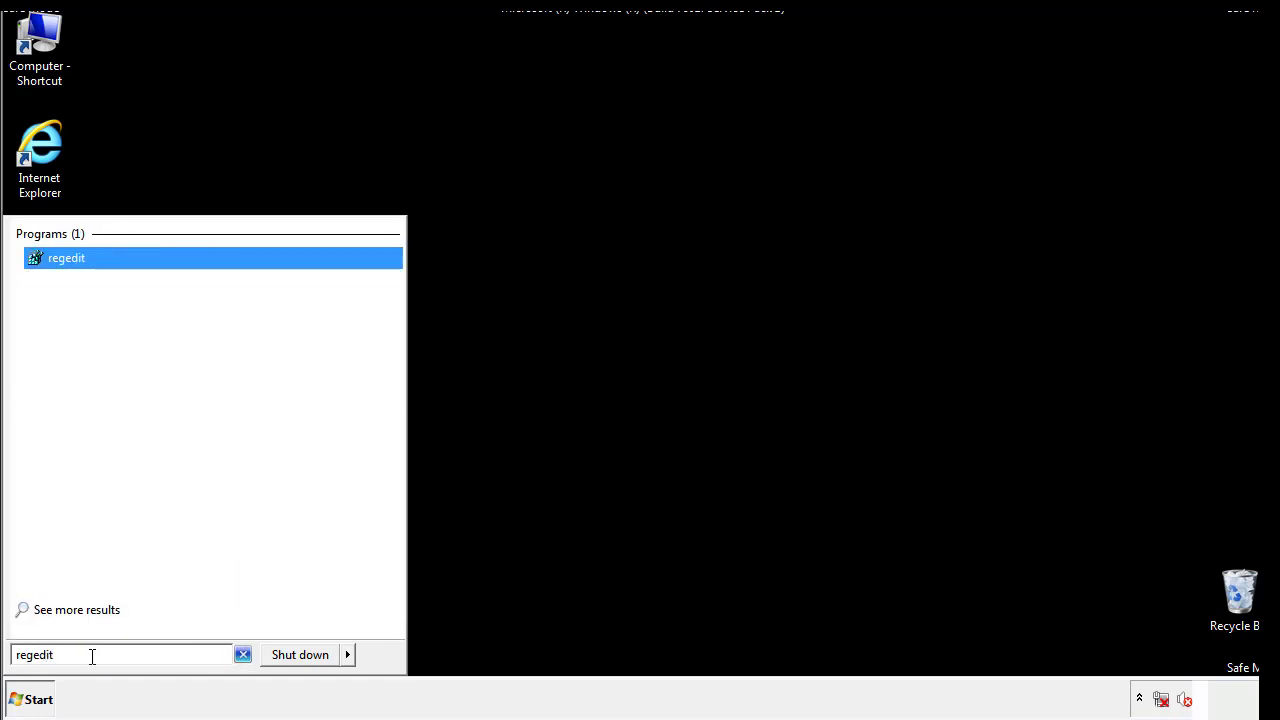
key("Return")
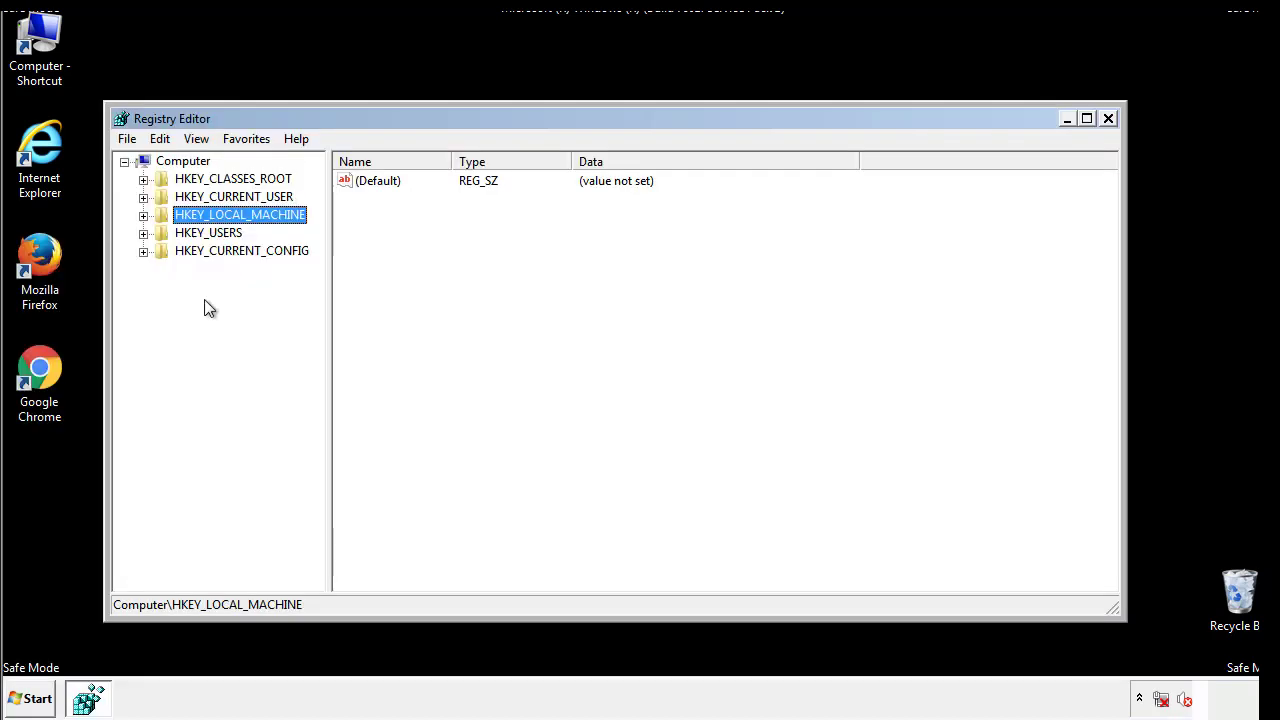
Open the registry key HKEY_LOCAL_MACHINE\SOFTWARE\Microsoft\Windows\CurrentVersion\Run.
left_click(143, 215)
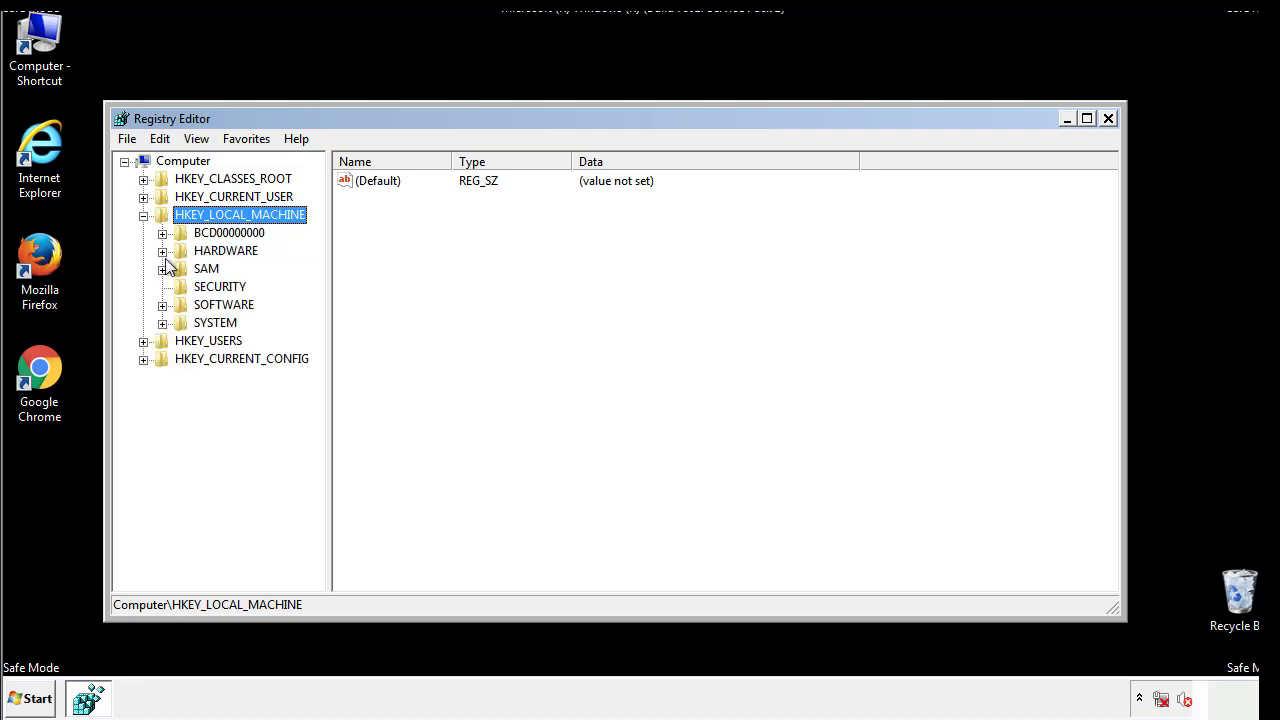
left_click(162, 305)
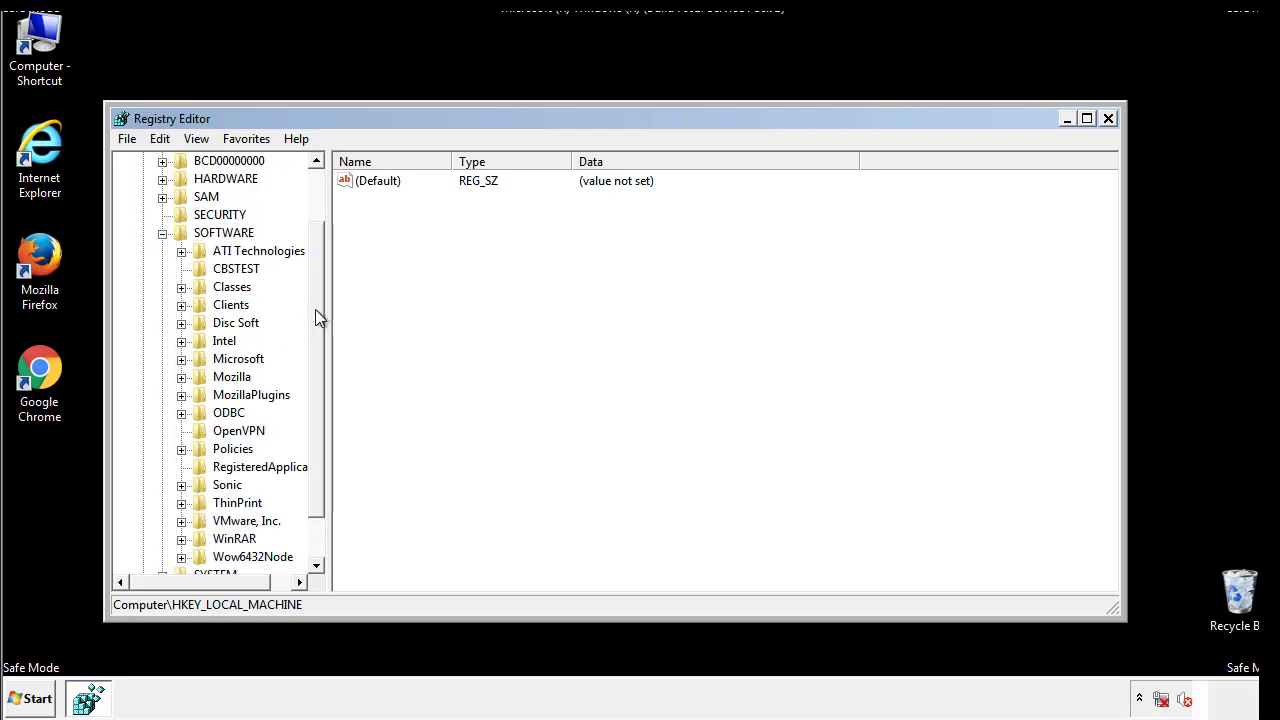
left_click_drag(315, 295, 317, 331)
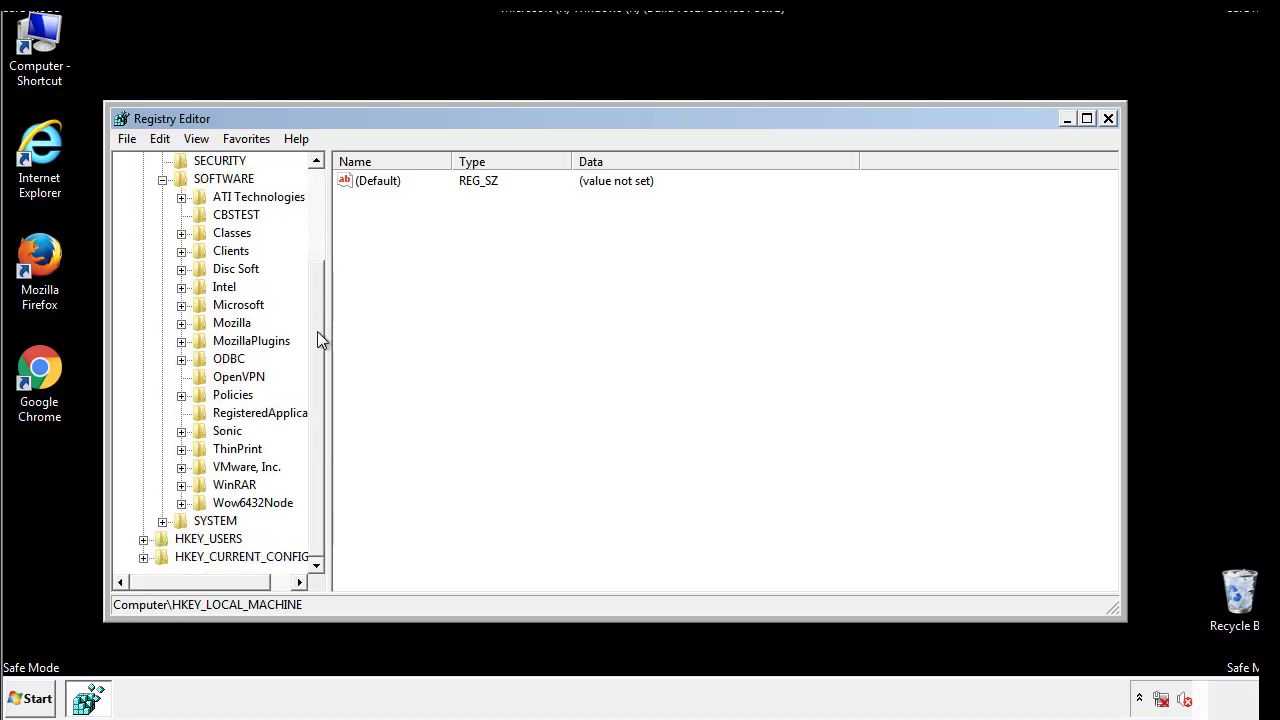
left_click(181, 306)
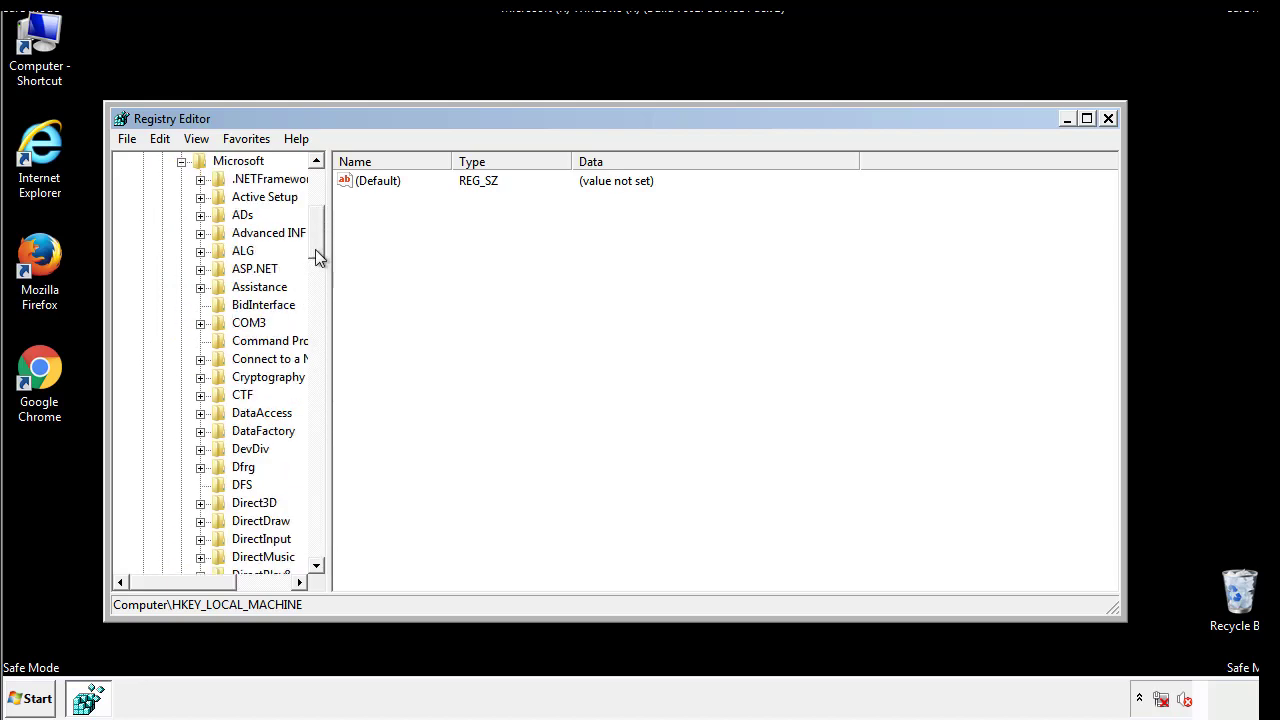
left_click_drag(315, 250, 316, 508)
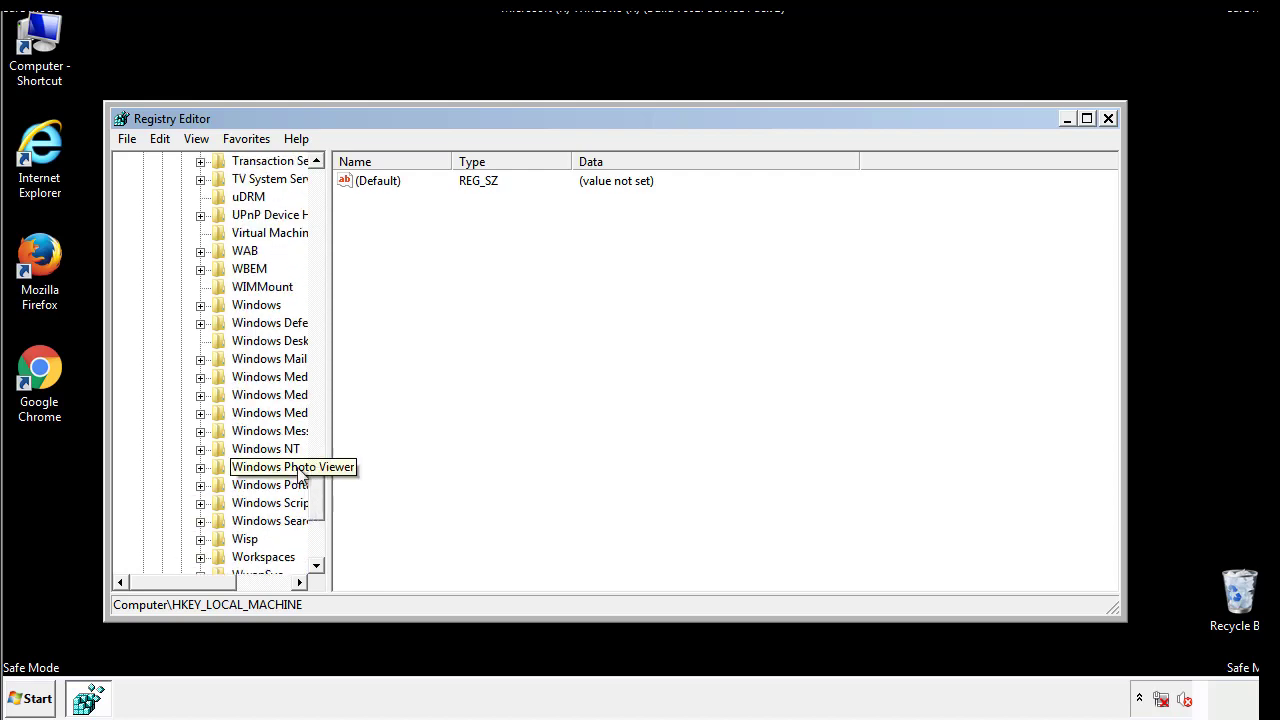
left_click(201, 306)
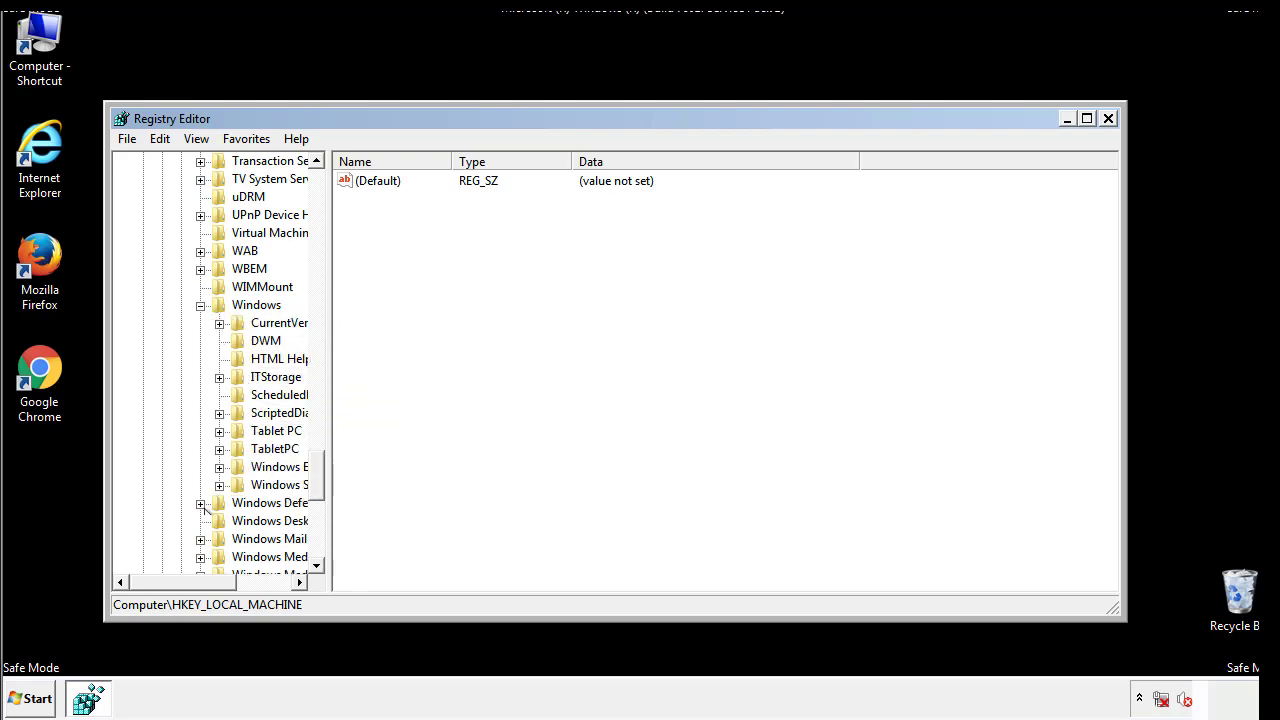
left_click_drag(175, 582, 205, 587)
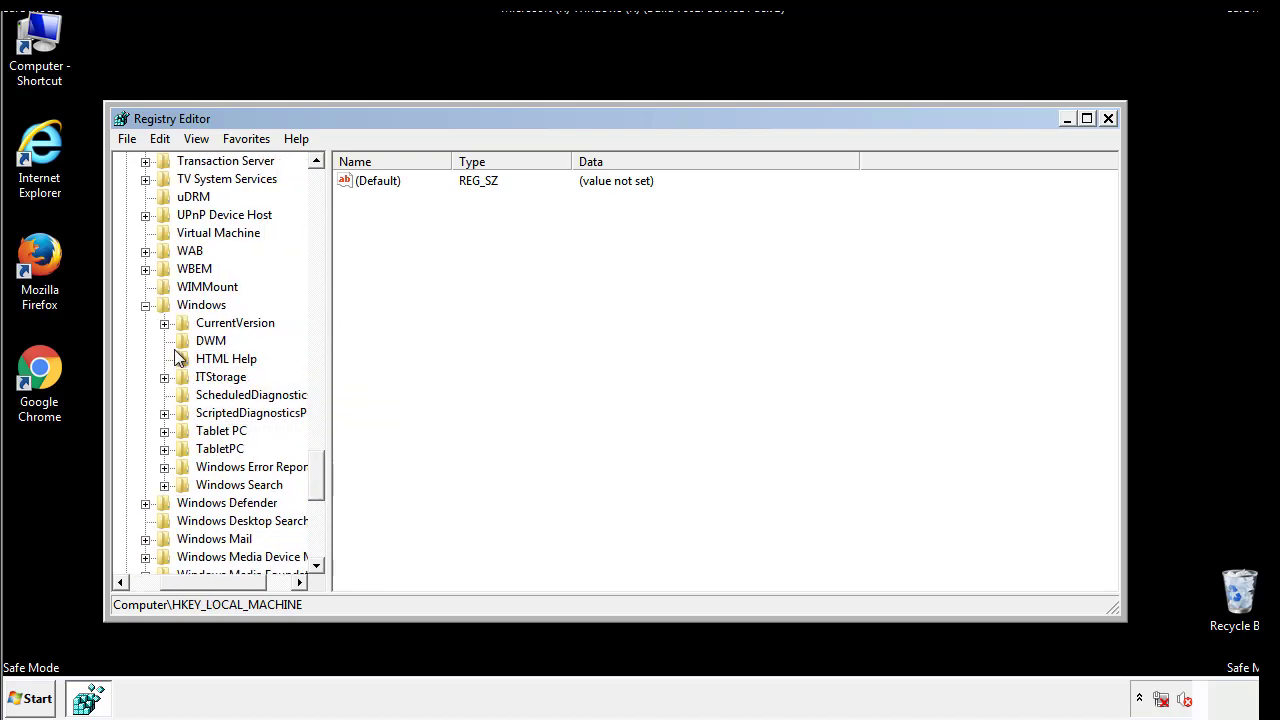
left_click(165, 323)
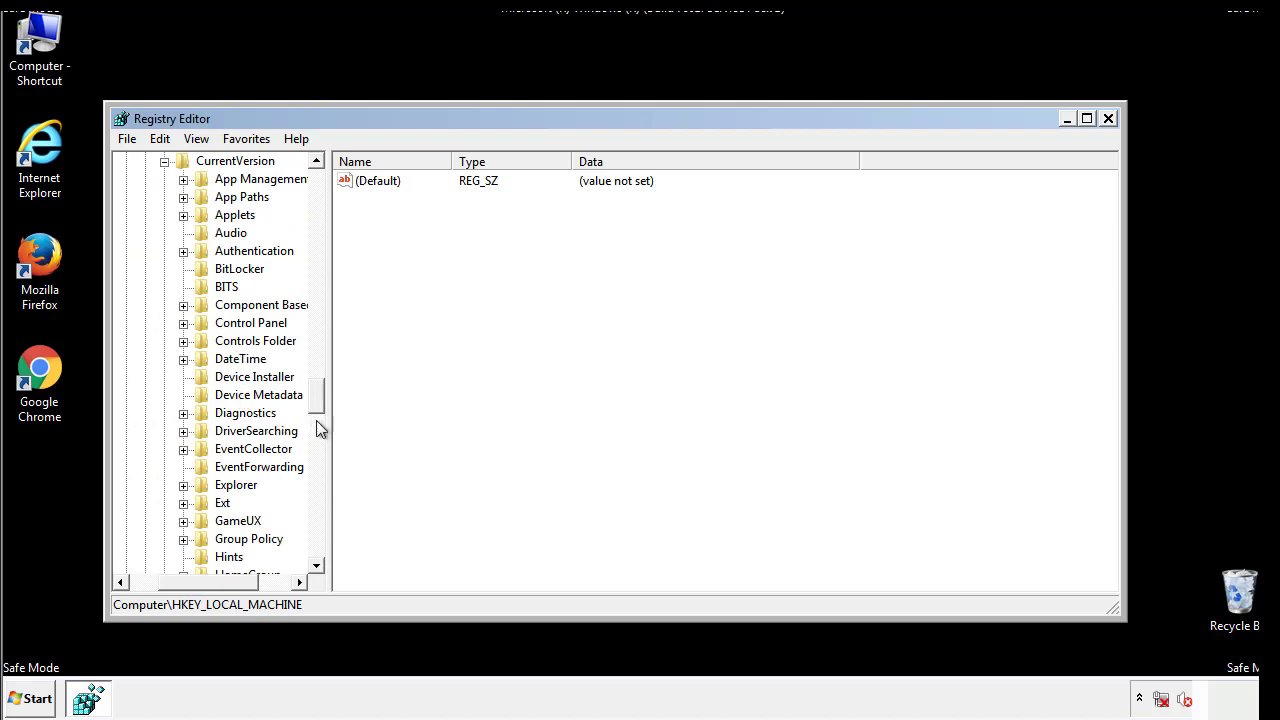
left_click_drag(320, 400, 317, 458)
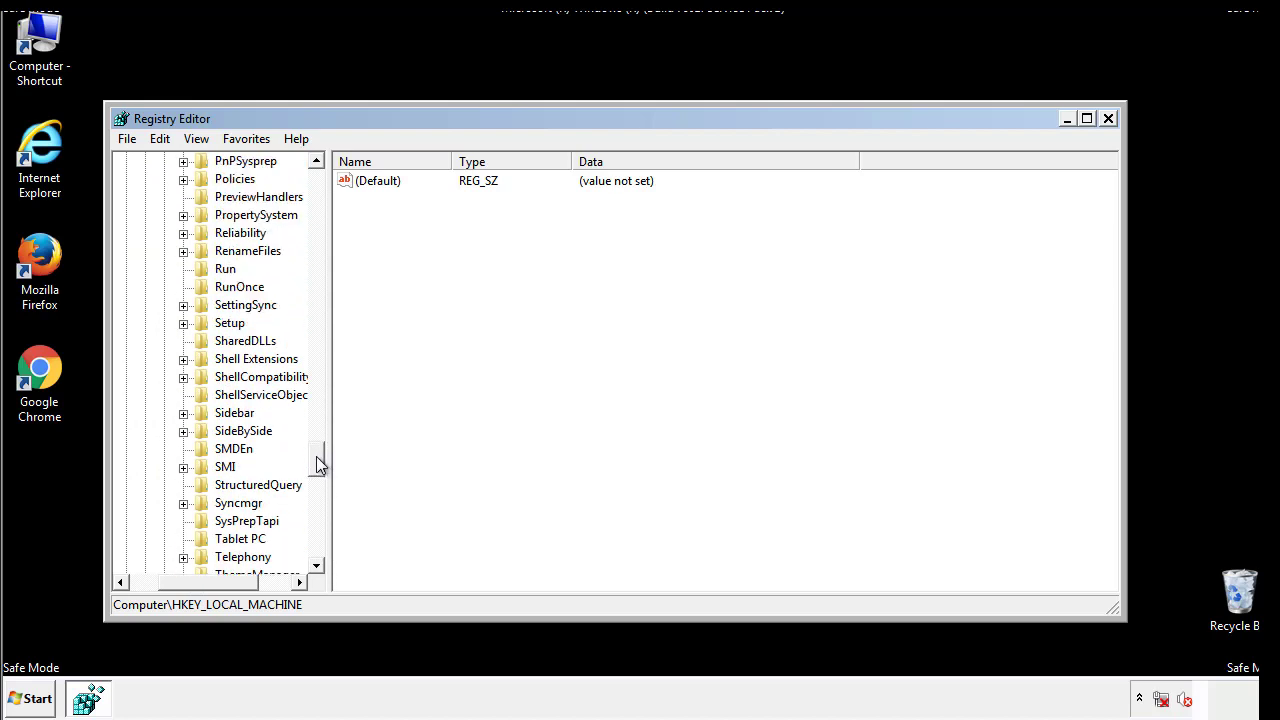
left_click(224, 269)
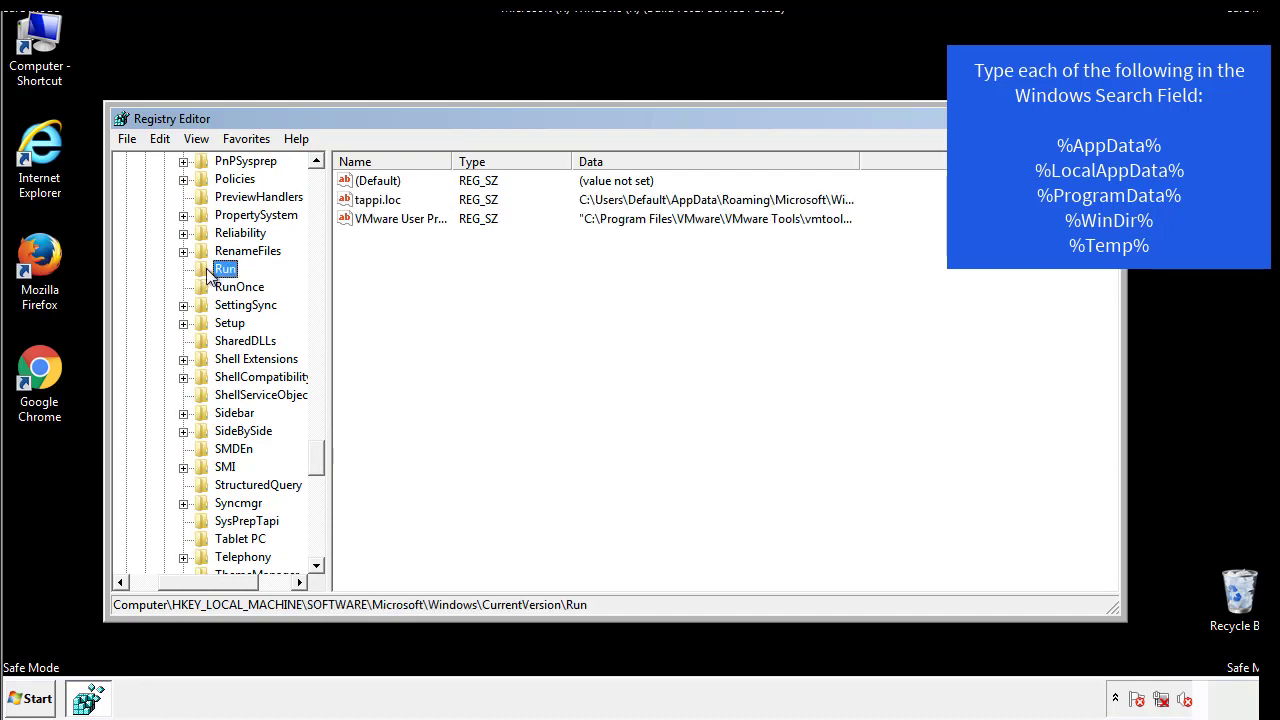
Delete the tappi.loc value from the local machine's Run key.
right_click(370, 201)
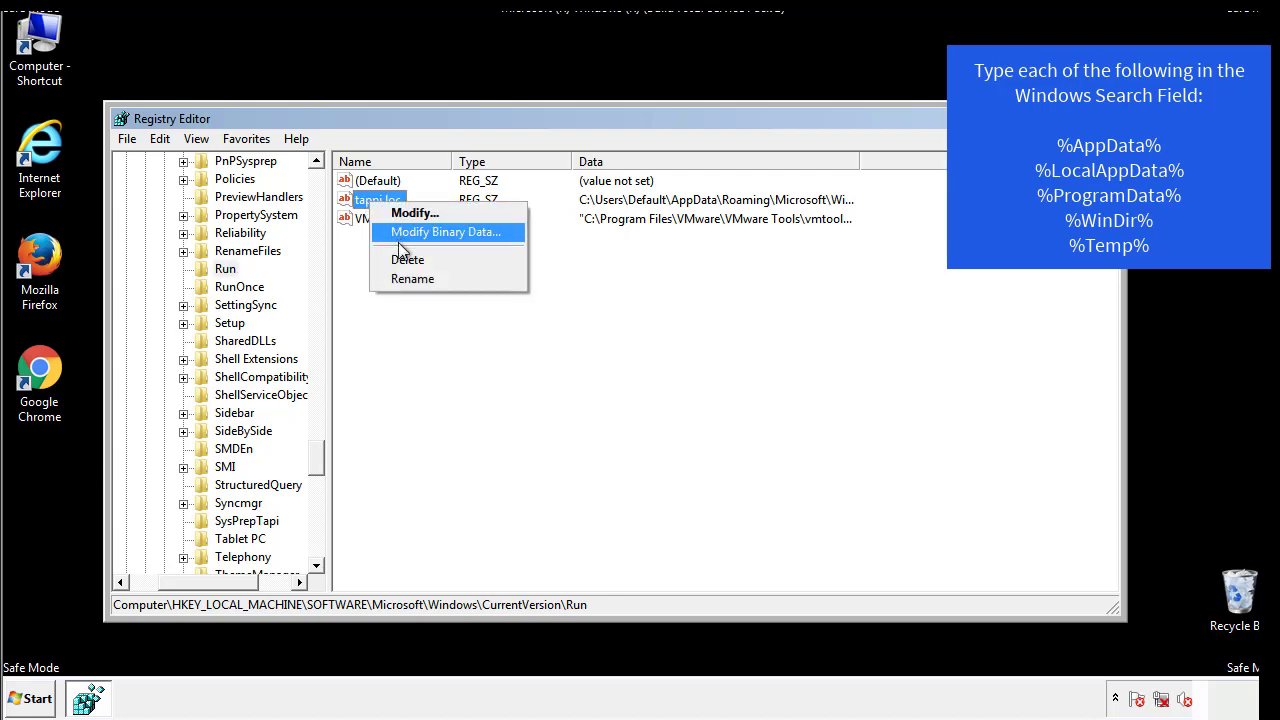
left_click(400, 258)
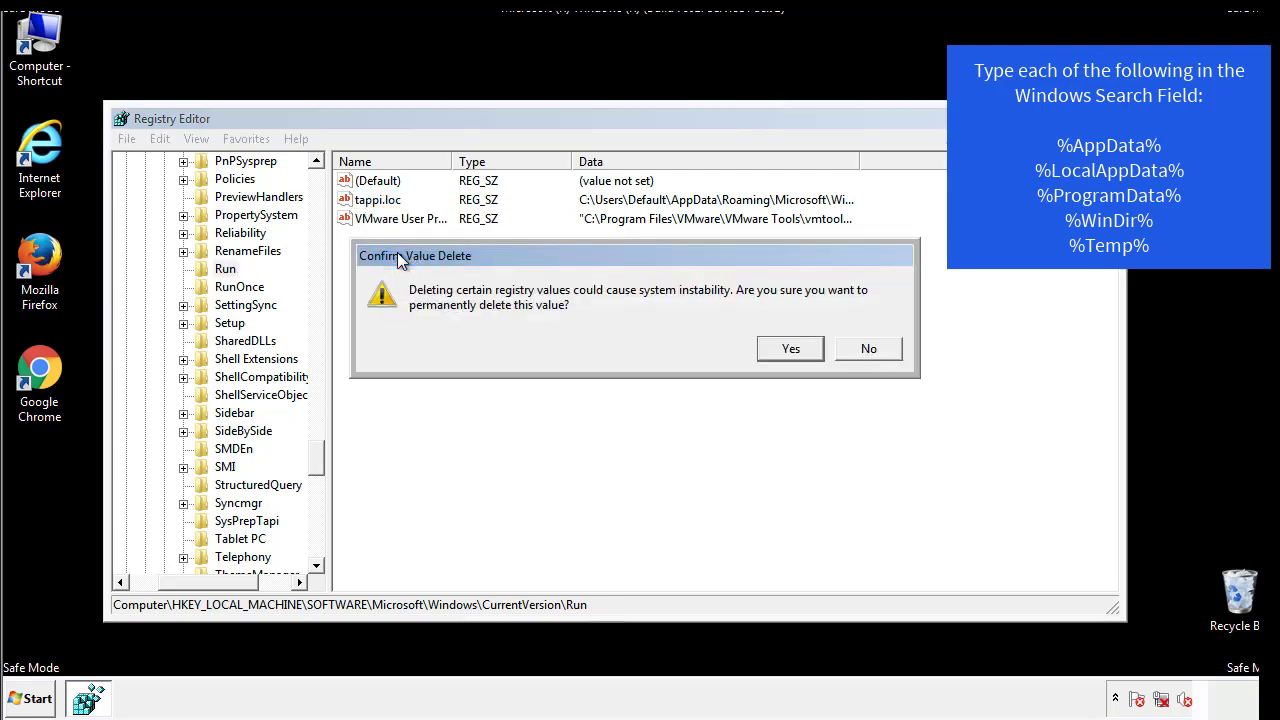
left_click(779, 349)
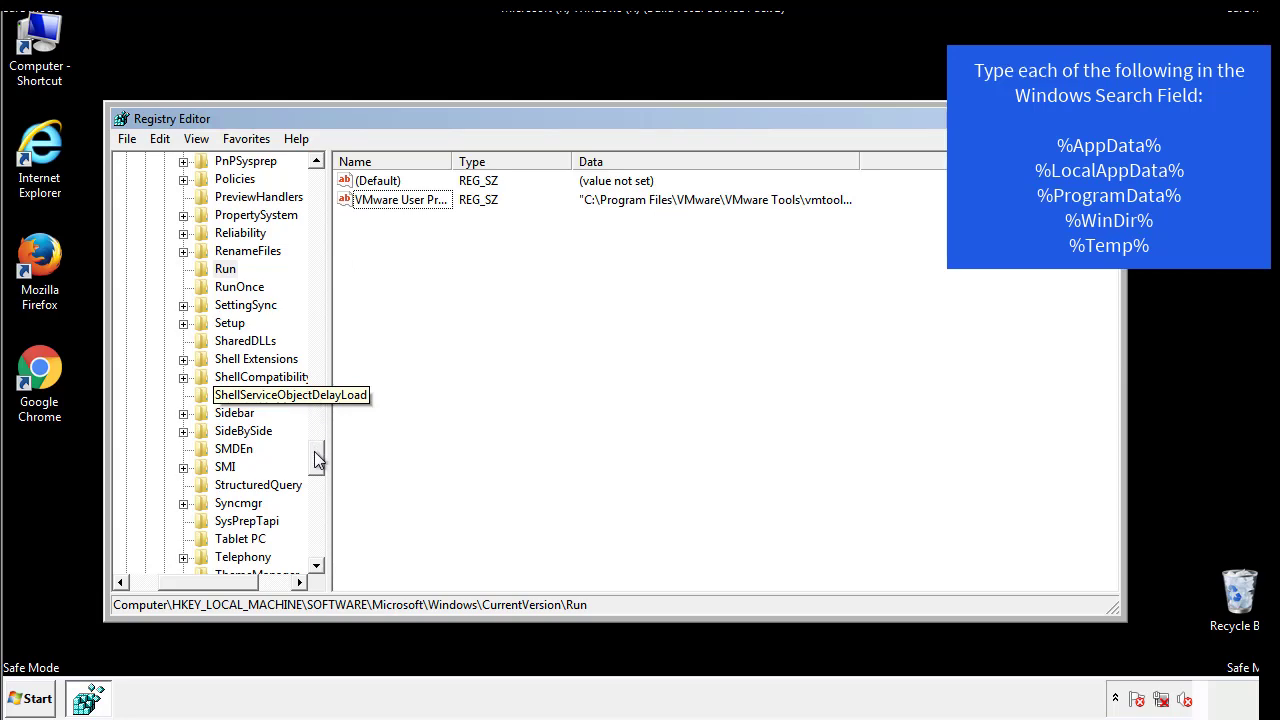
Collapse the HKEY_LOCAL_MACHINE branch and expand HKEY_CURRENT_USER.
left_click_drag(317, 457, 313, 553)
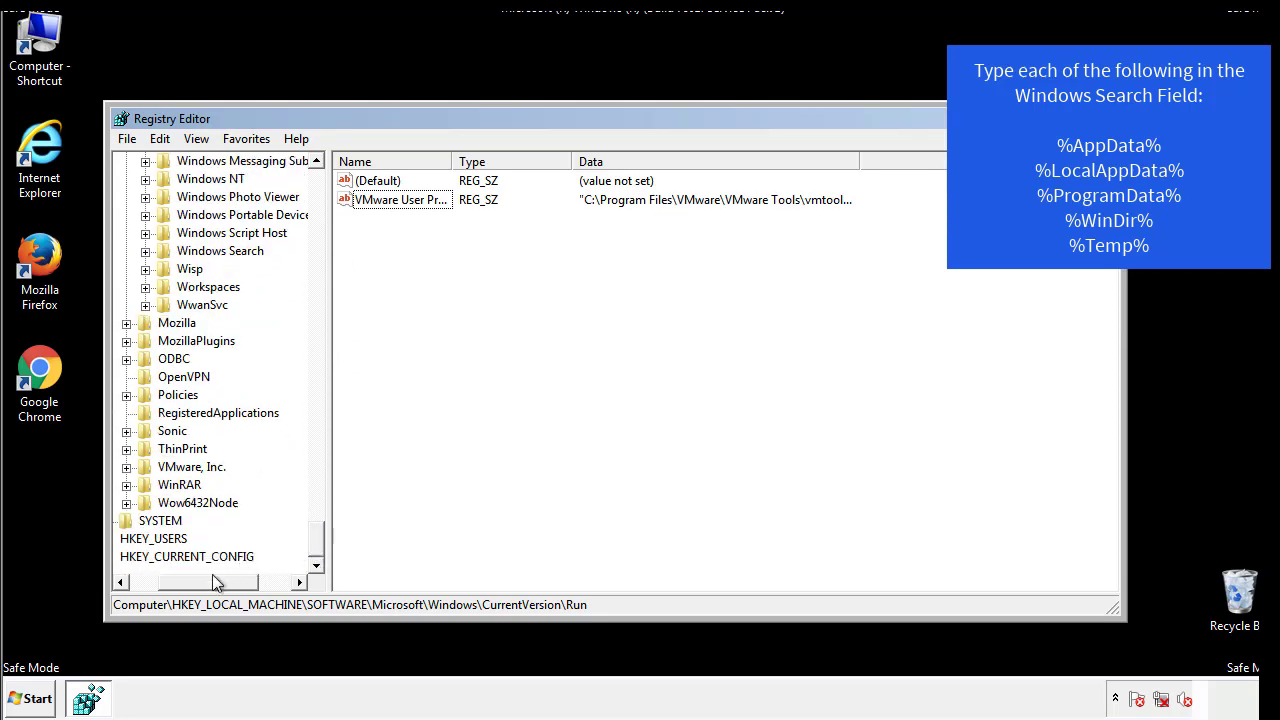
left_click_drag(212, 576, 173, 587)
left_click_drag(316, 540, 331, 198)
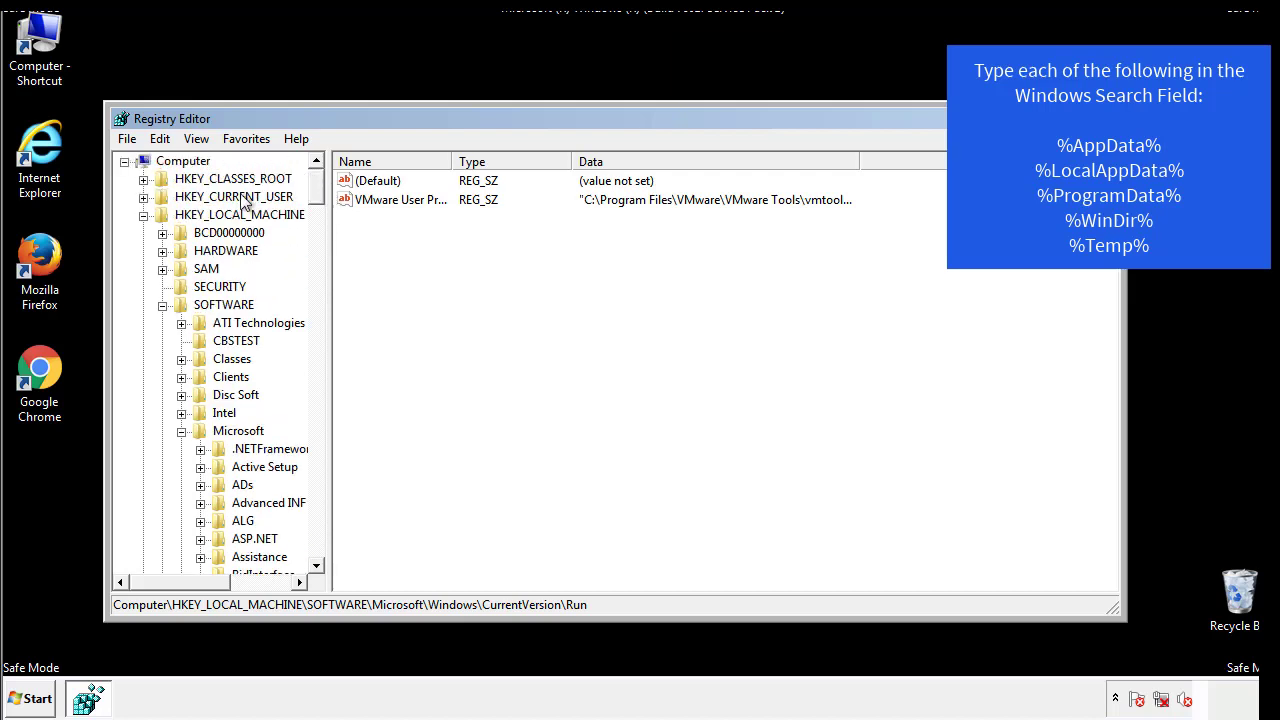
left_click(143, 215)
left_click(143, 197)
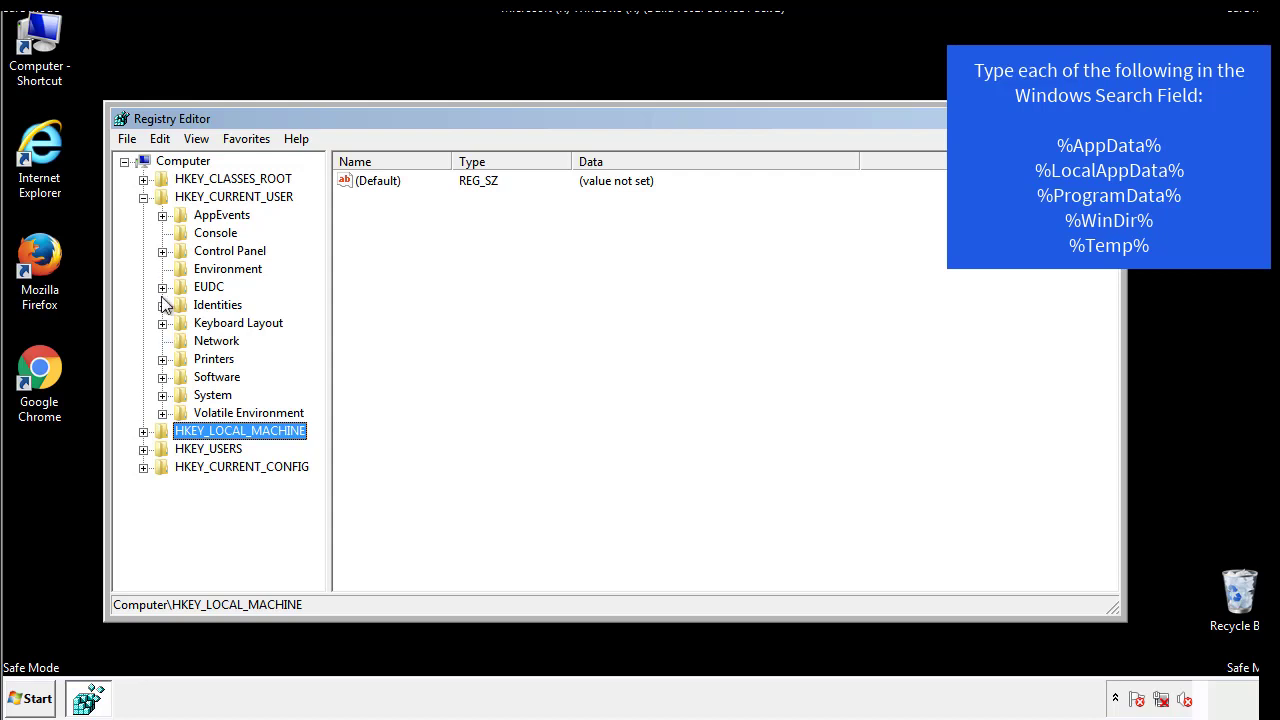
Open Software\Microsoft\Windows\CurrentVersion\Run under HKEY_CURRENT_USER and examine its values for suspicious startup entries.
left_click(162, 376)
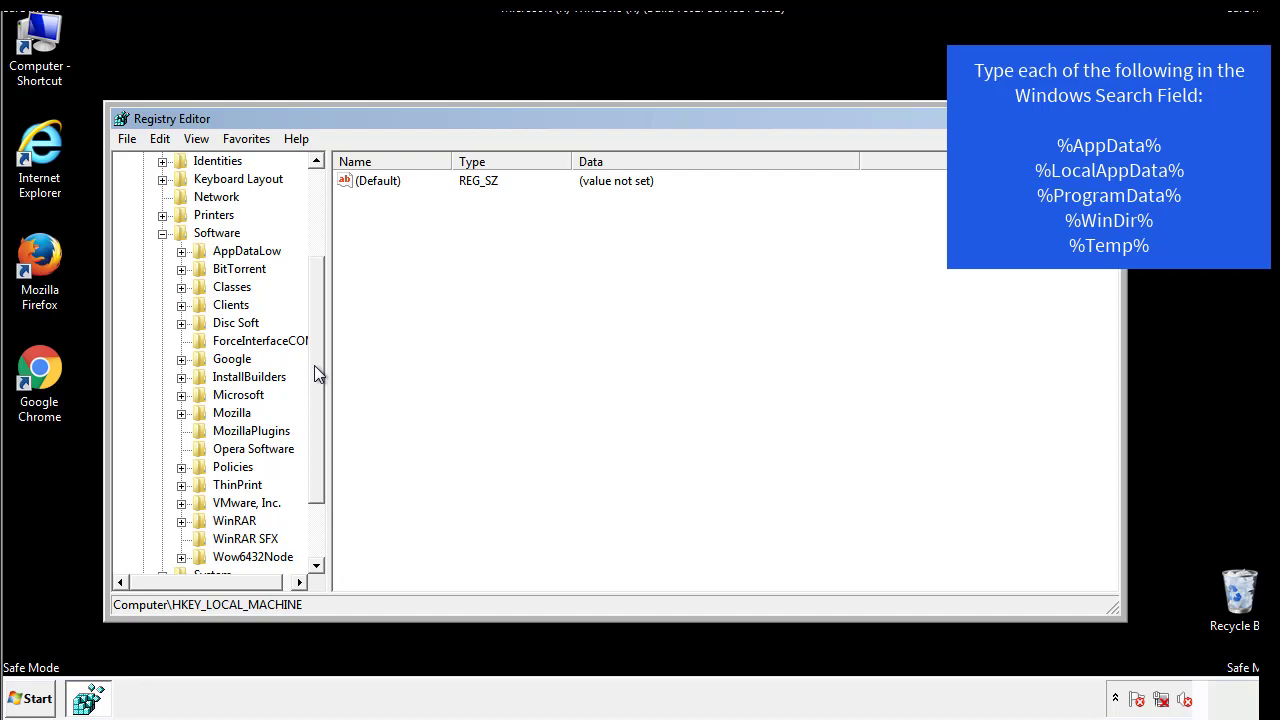
left_click_drag(314, 365, 315, 385)
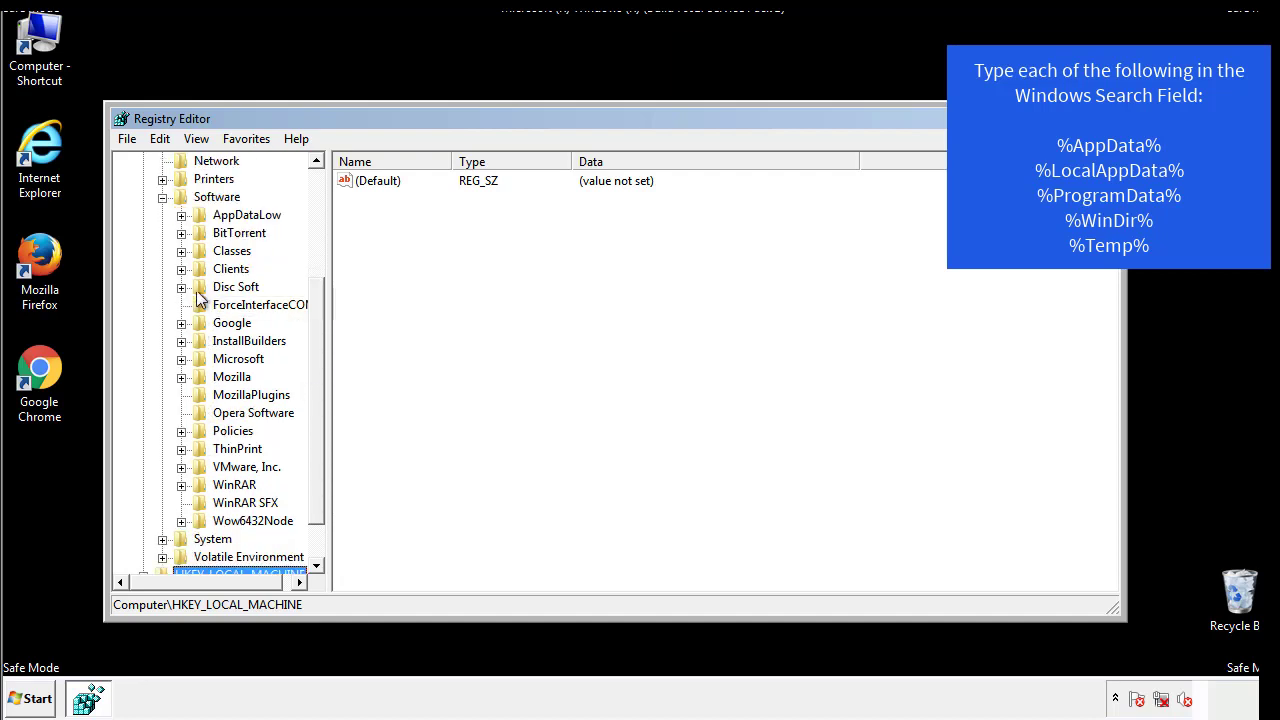
left_click(181, 360)
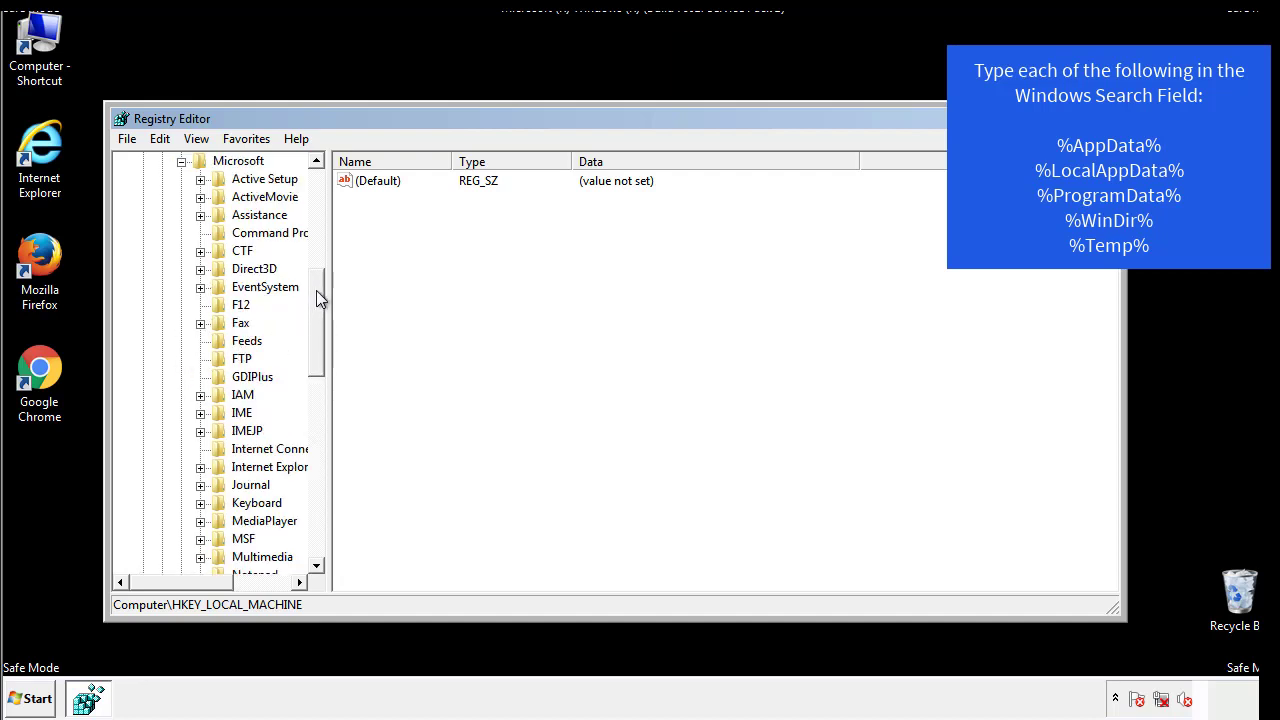
left_click_drag(316, 290, 315, 416)
left_click(200, 341)
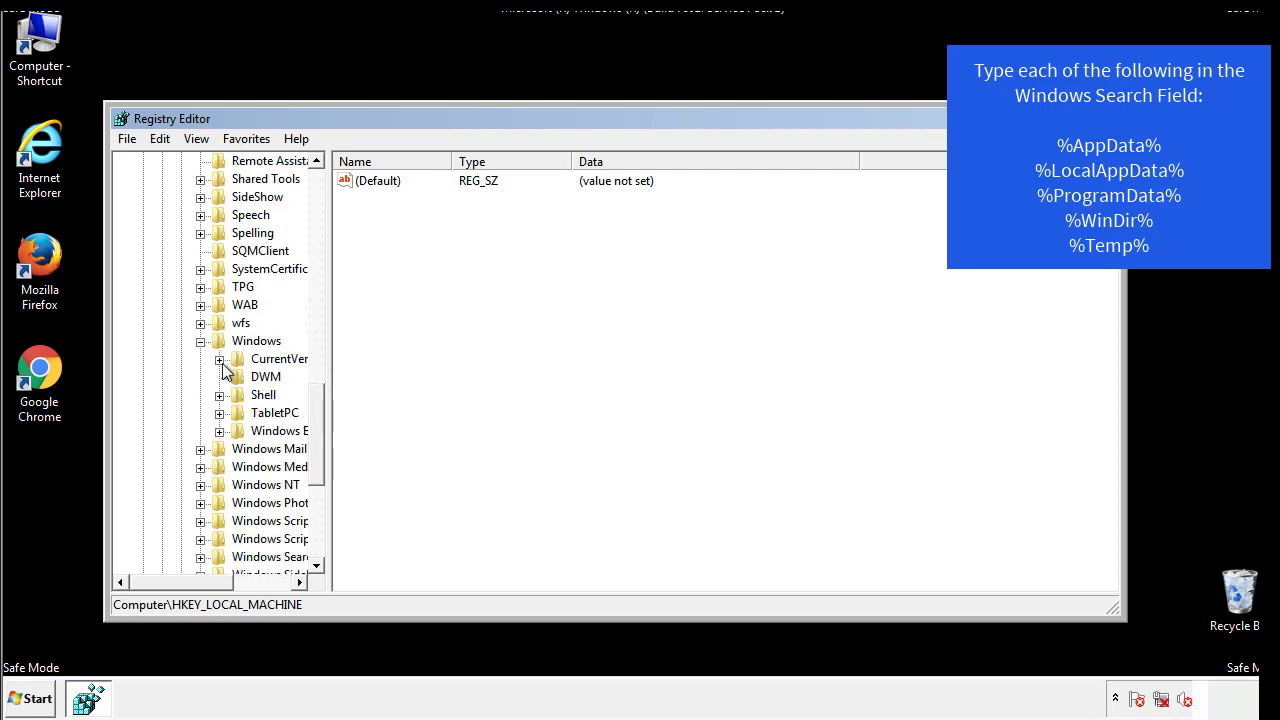
left_click(219, 359)
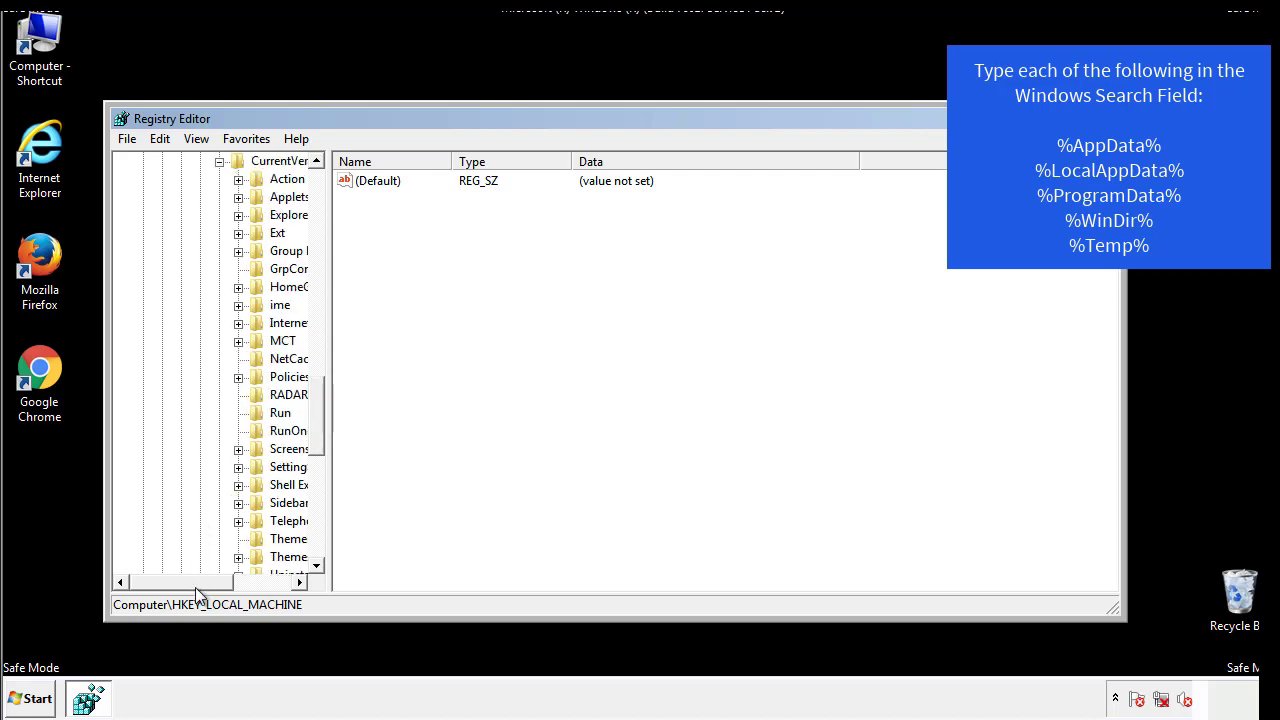
left_click_drag(195, 587, 224, 584)
left_click(220, 410)
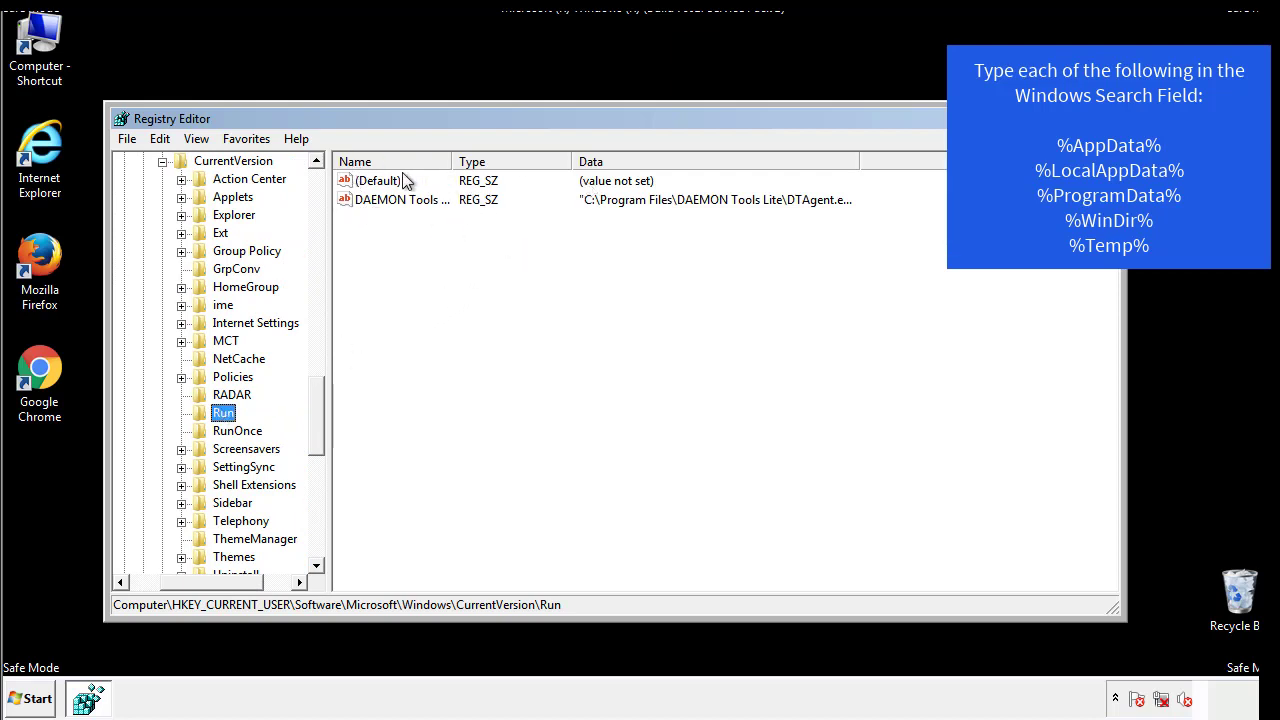
left_click(472, 230)
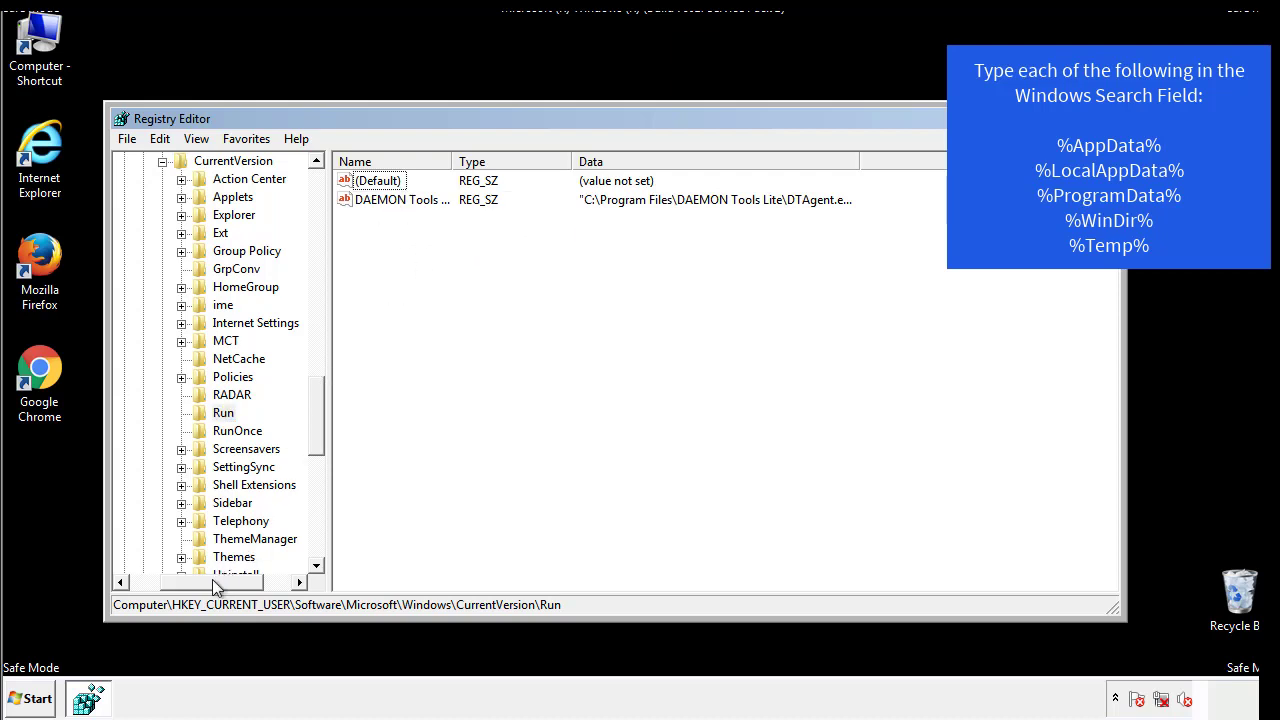
Collapse the Windows key under HKEY_CURRENT_USER\Software\Microsoft.
left_click_drag(212, 579, 180, 581)
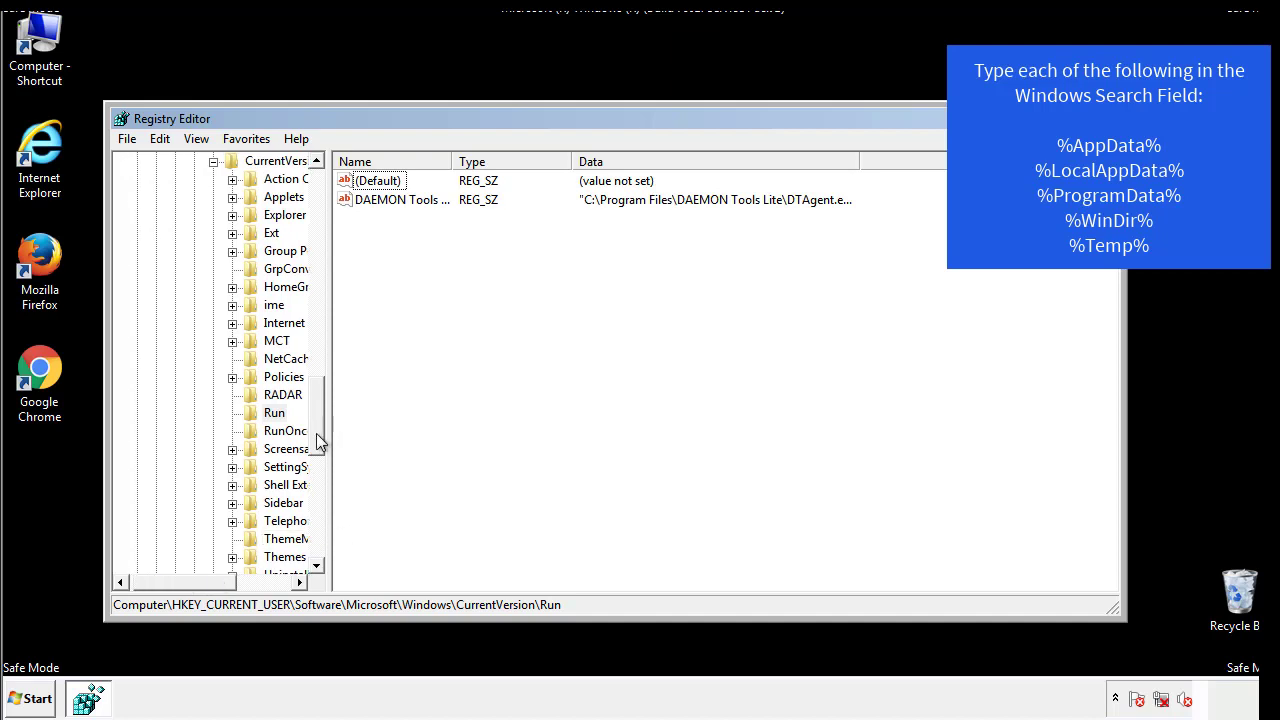
left_click_drag(319, 442, 319, 375)
left_click(196, 468)
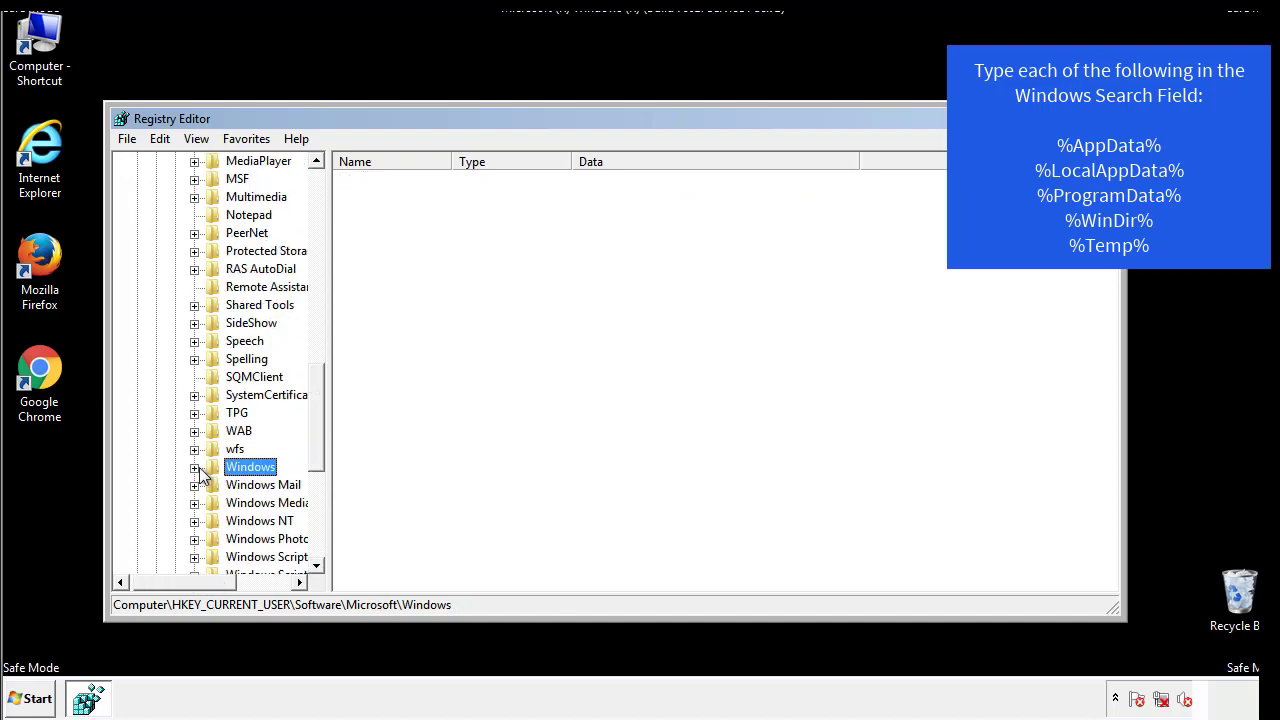
Search the registry's keys, values and data for %appdata% and for %temp%.
left_click_drag(320, 442, 322, 223)
left_click(172, 143)
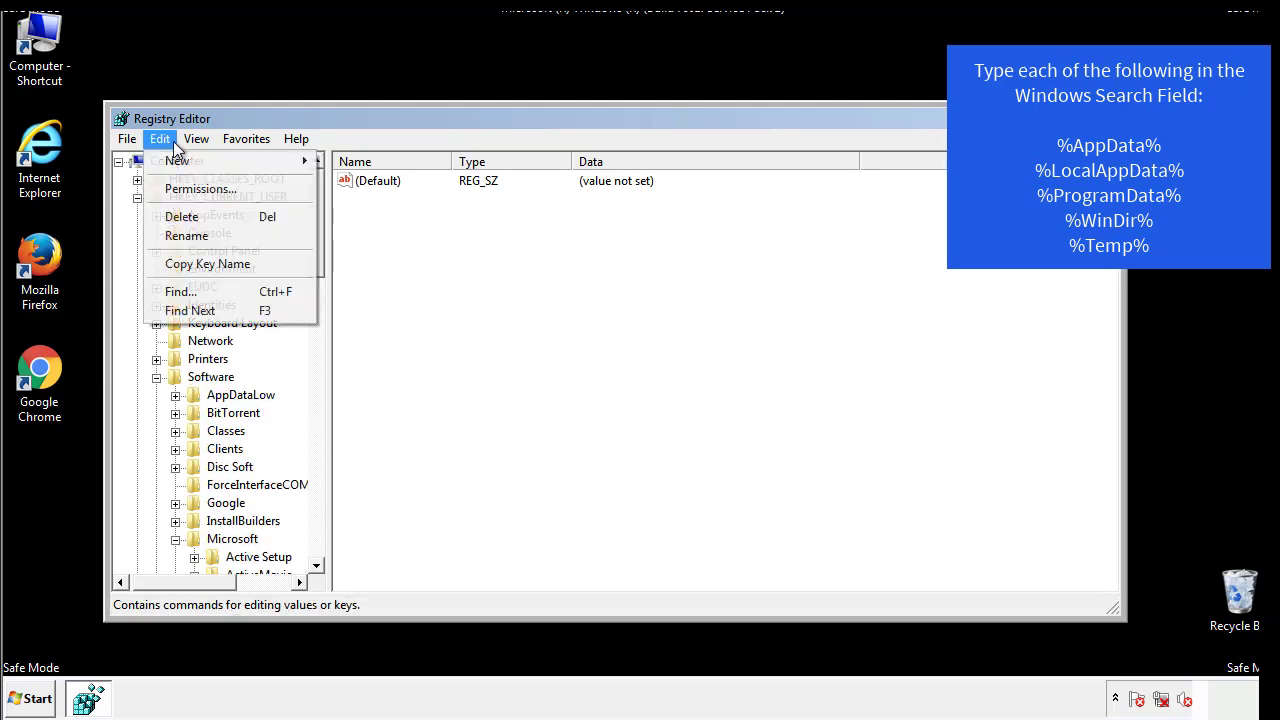
left_click(180, 291)
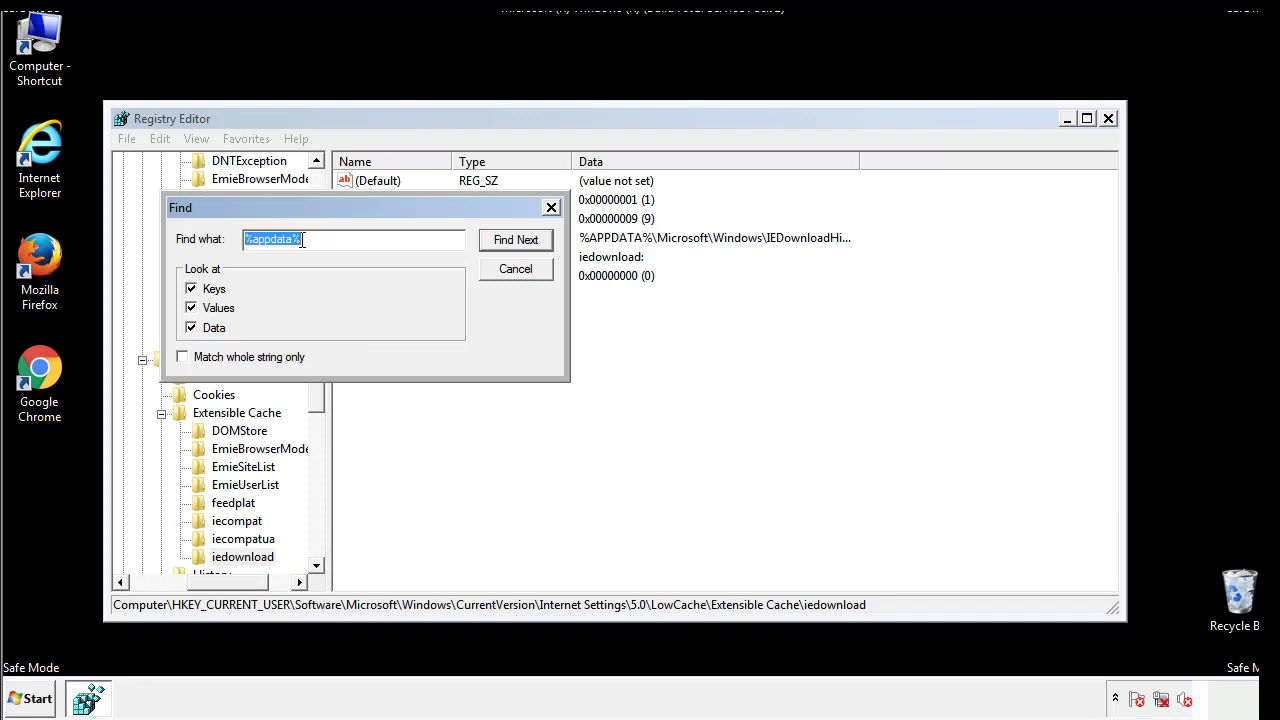
type("%temp%")
key("Return")
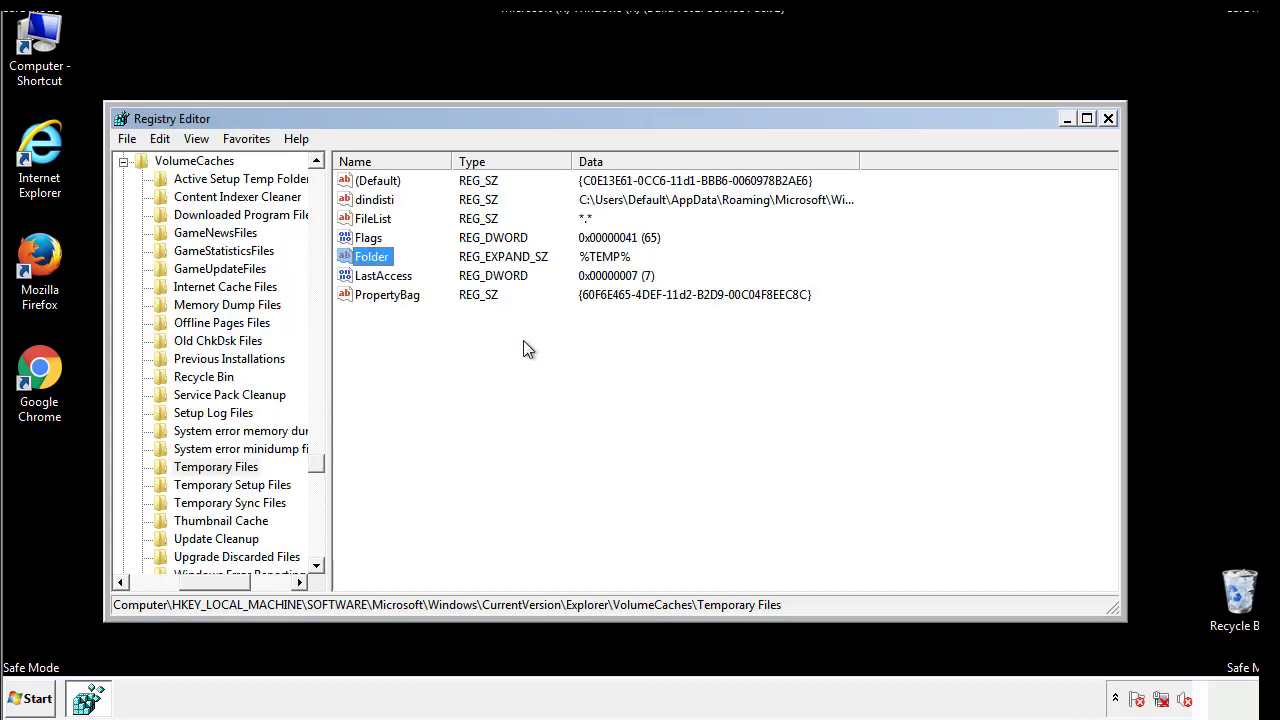
Delete all values in the Temporary Files key under Explorer\VolumeCaches, including dindisti, FileList, Flags, Folder, LastAccess and PropertyBag.
left_click_drag(410, 320, 361, 180)
right_click(361, 180)
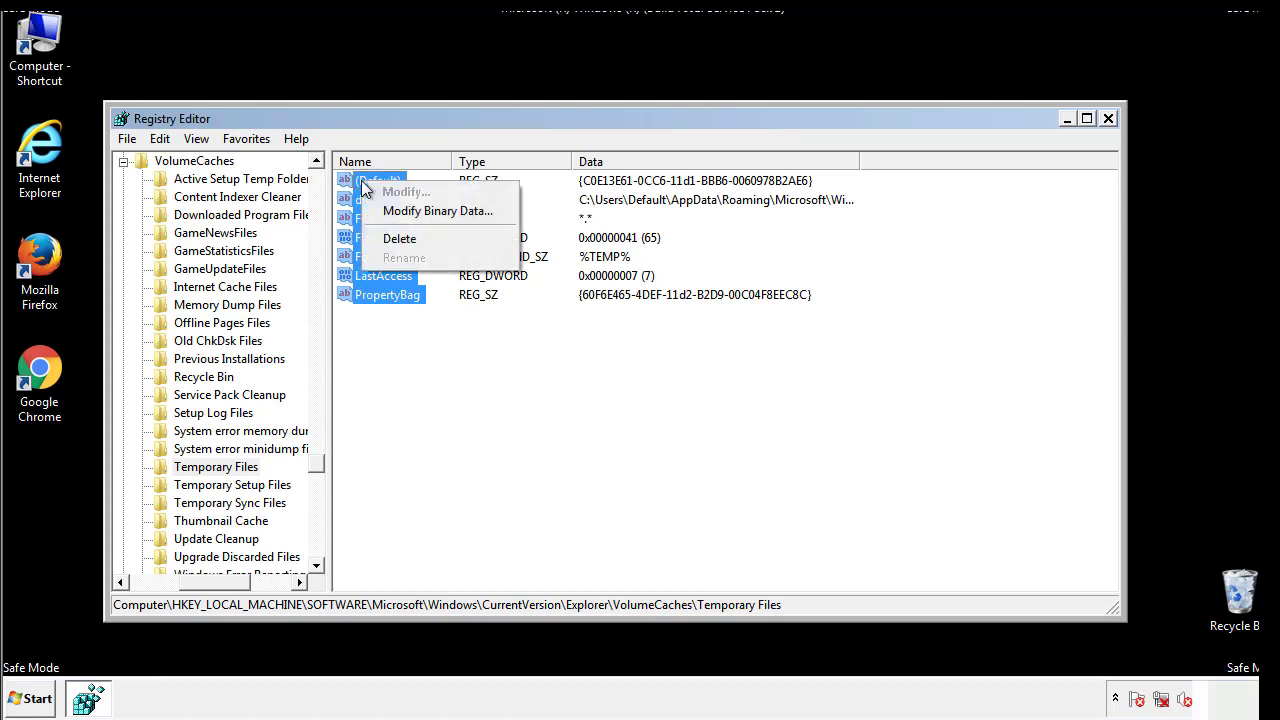
left_click(390, 238)
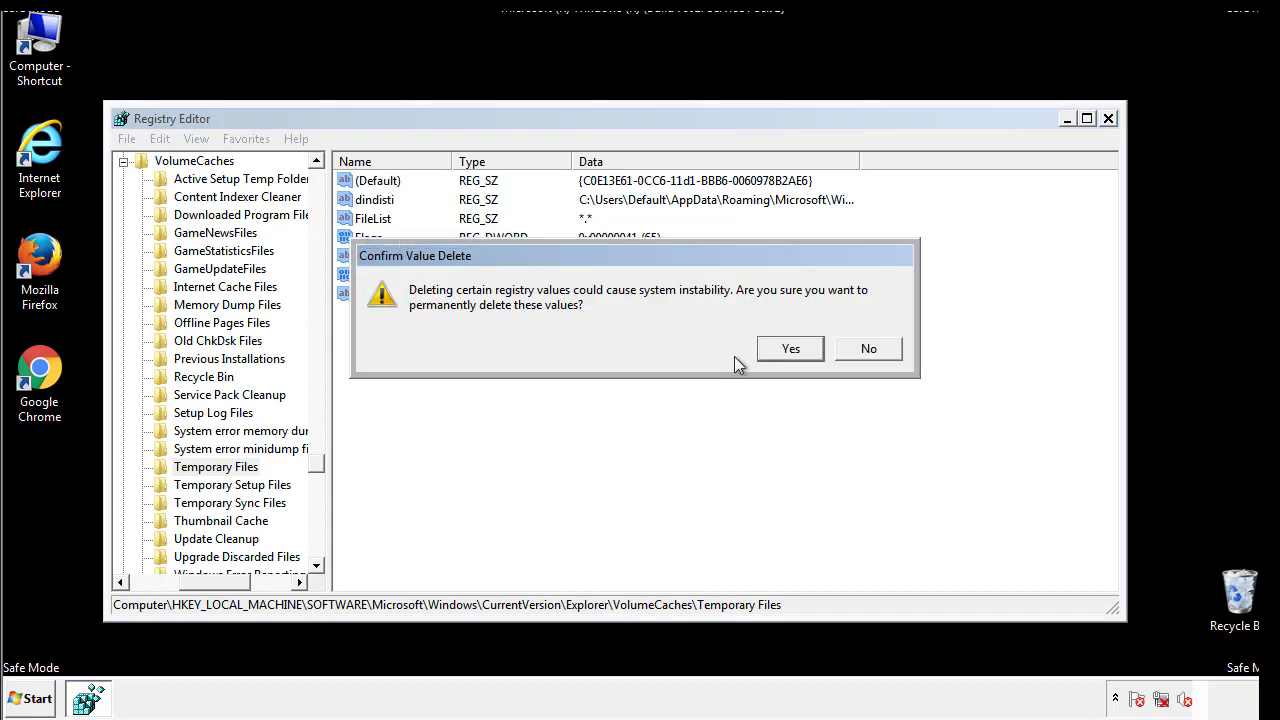
left_click(792, 348)
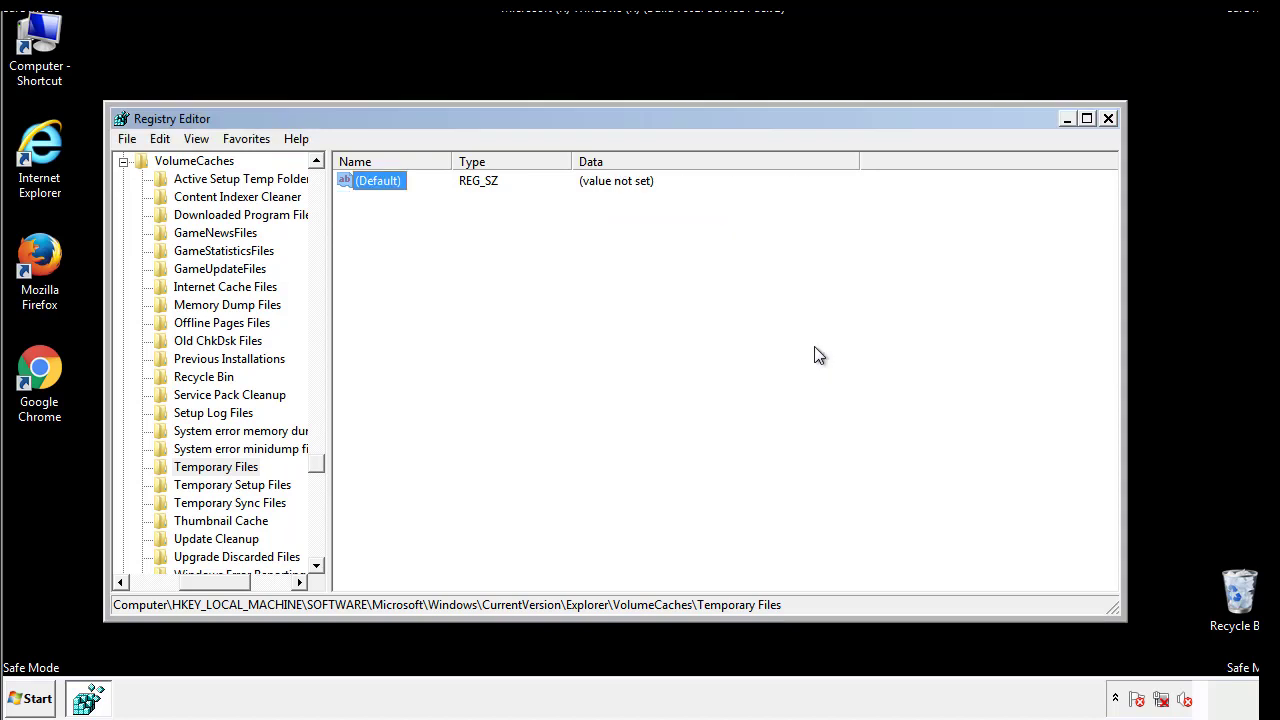
left_click(445, 245)
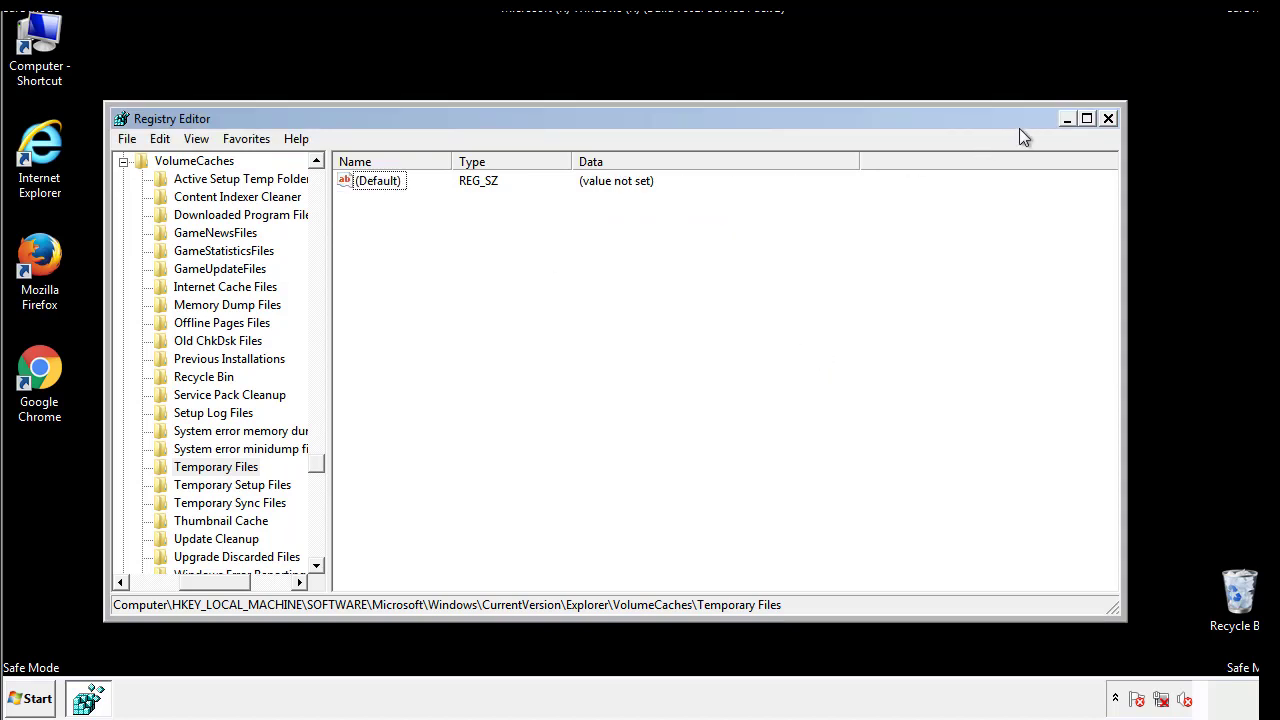
Close Registry Editor and open System Configuration by running msconfig.
left_click(1110, 119)
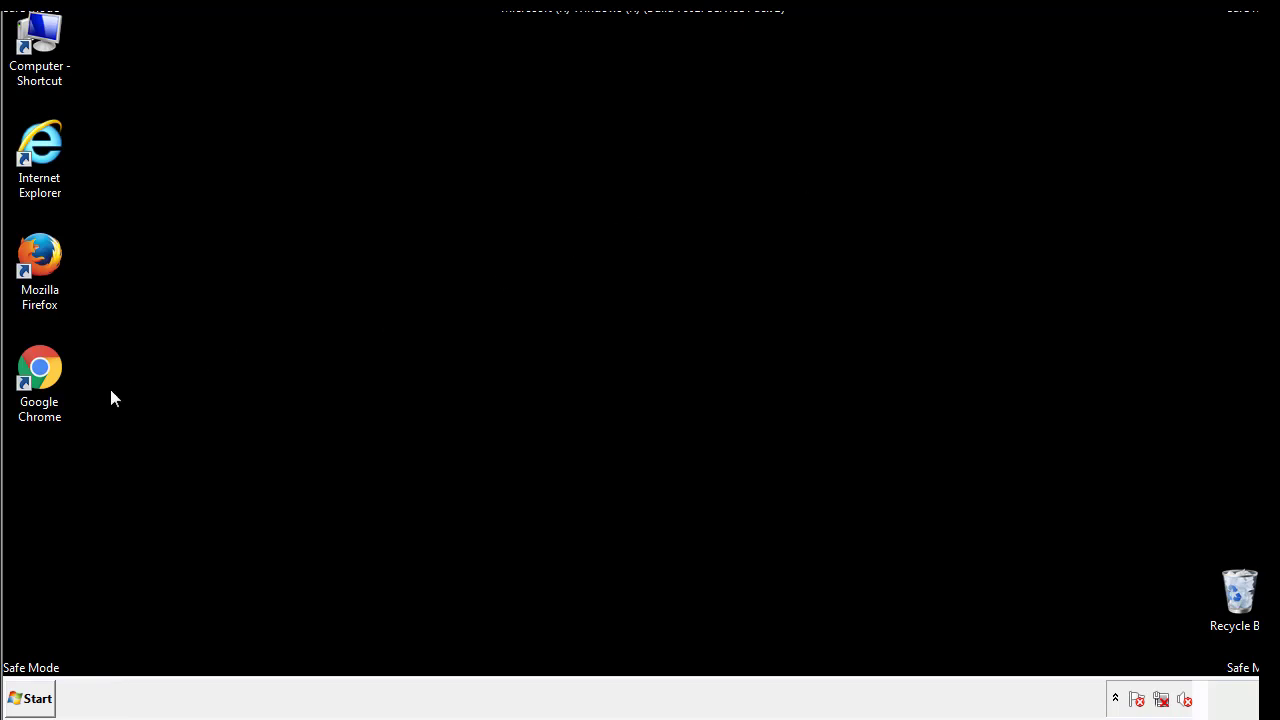
left_click(28, 699)
type("ms")
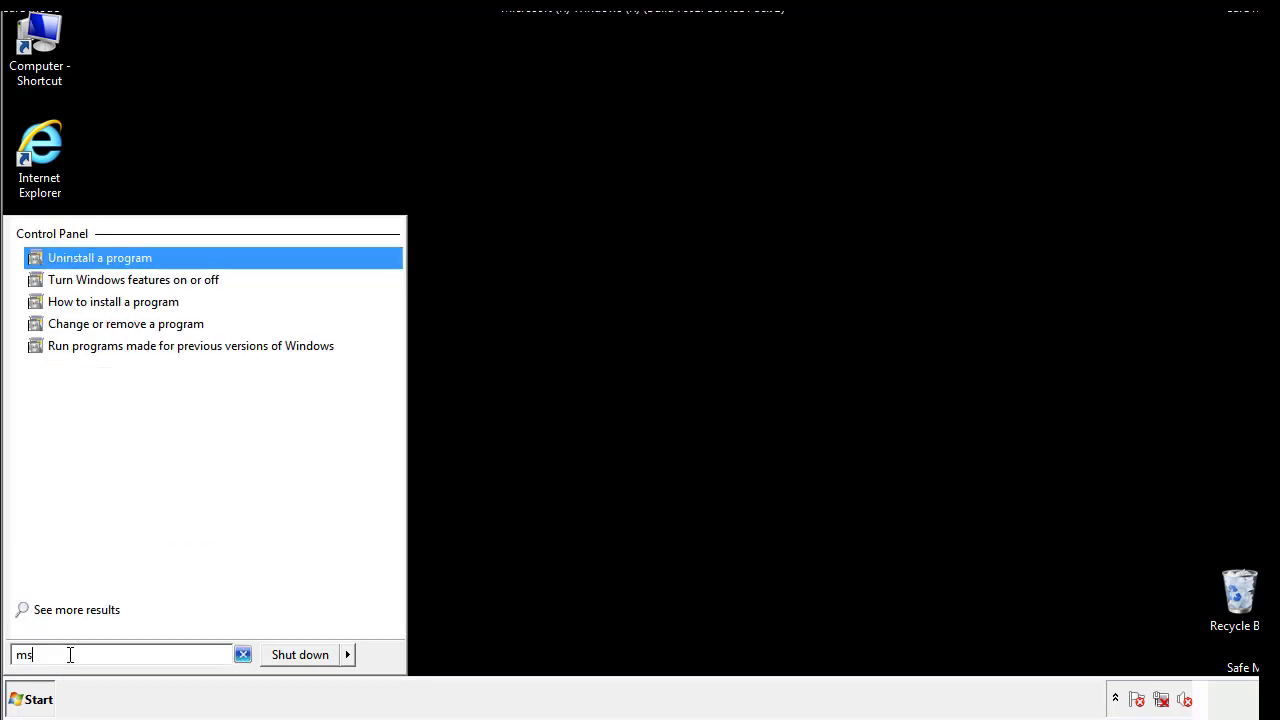
type("confog")
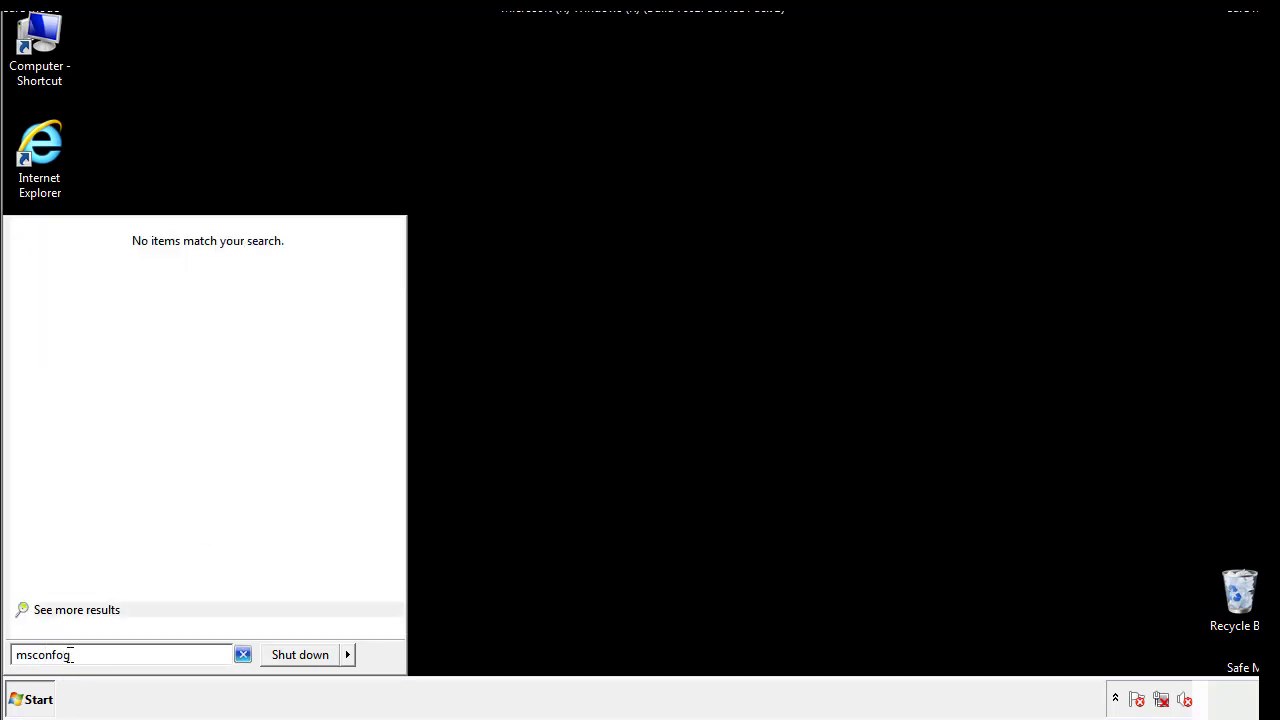
key("BackSpace")
key("BackSpace")
type("ig")
key("Return")
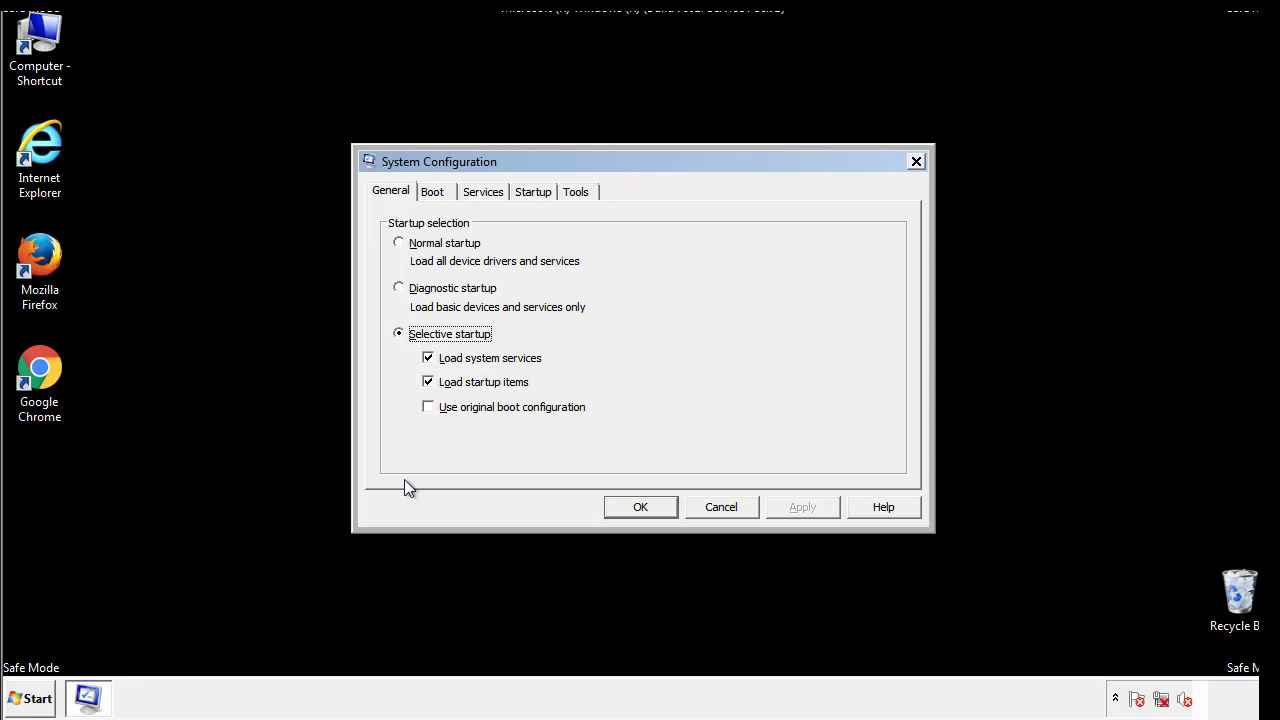
Disable Safe boot in the boot options, apply the change and restart the computer.
left_click(434, 191)
left_click(403, 385)
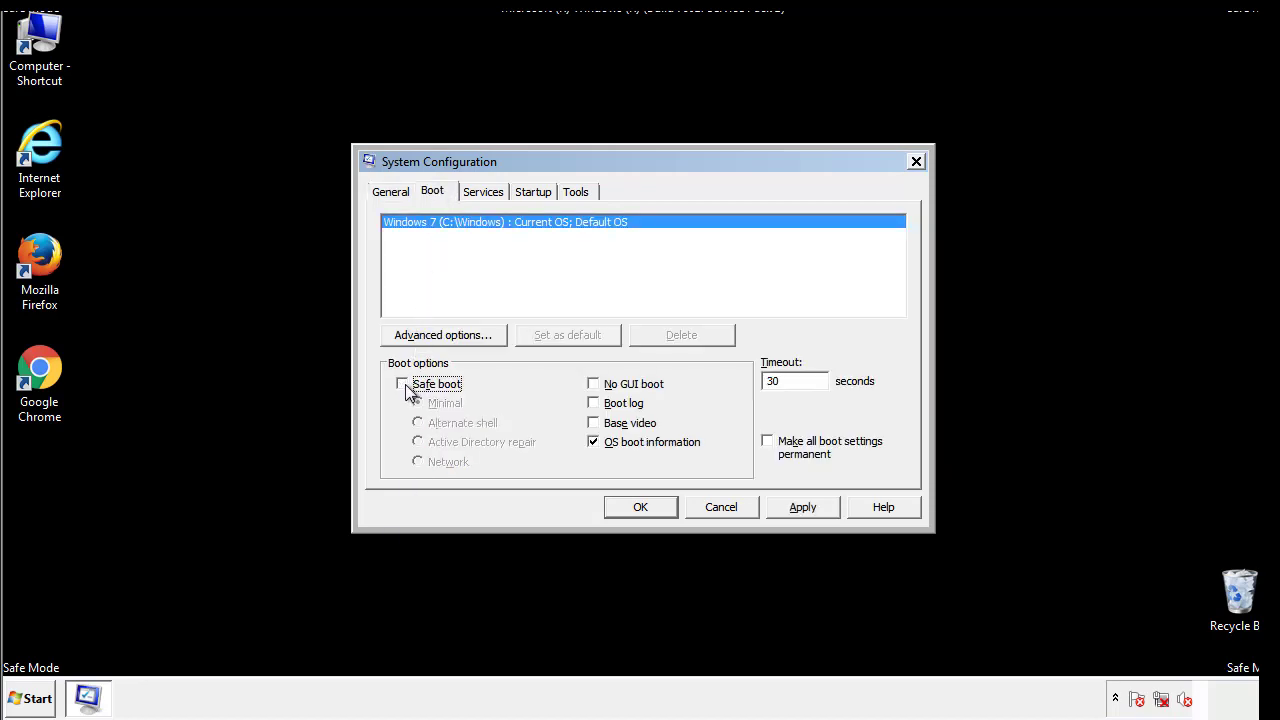
left_click(805, 507)
left_click(660, 507)
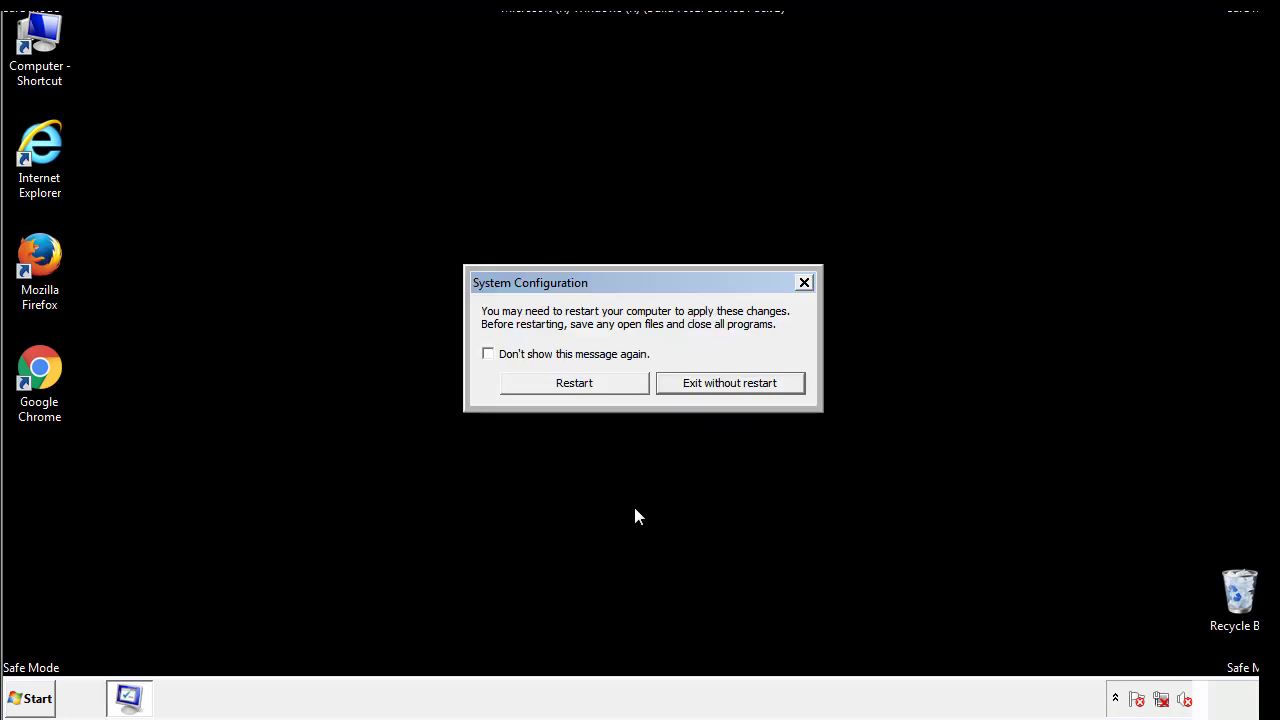
left_click(592, 388)
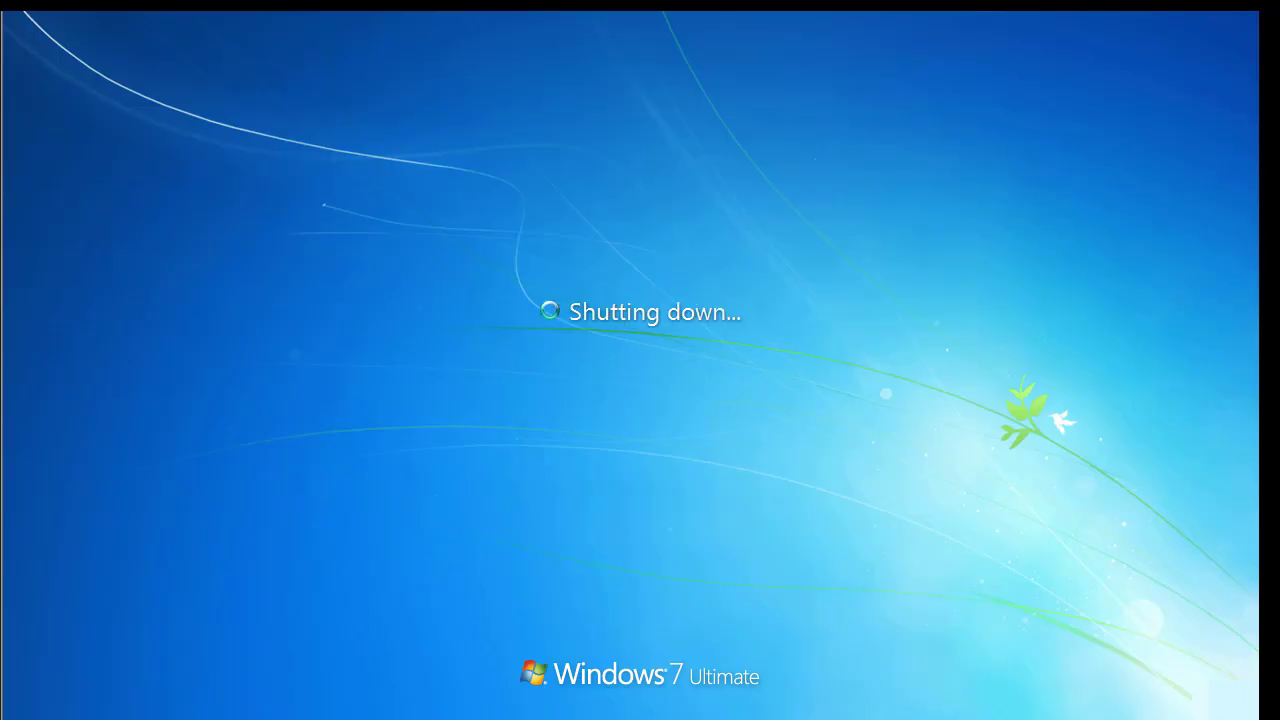